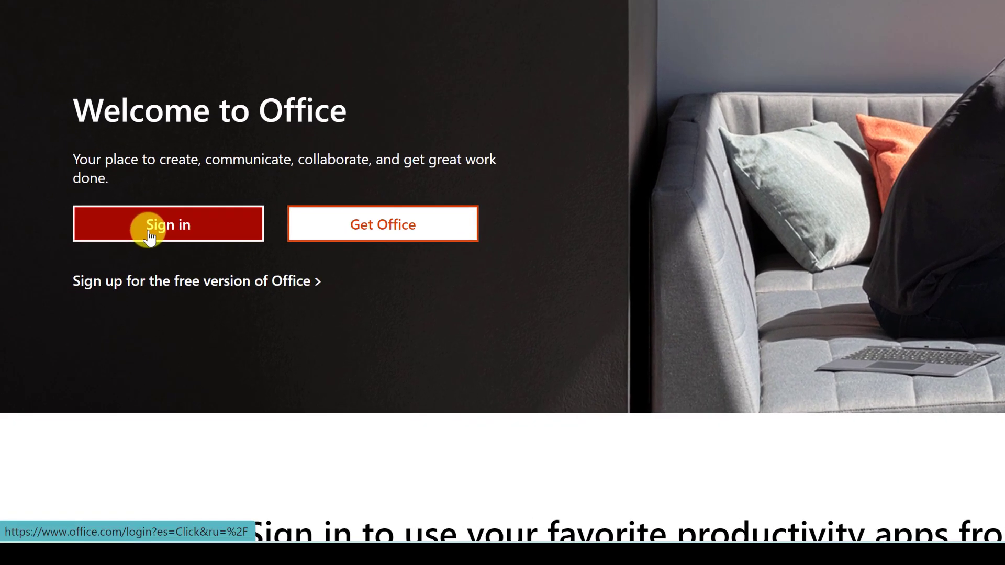
From Sign in, choose 'Create one!' and submit the Gmail address for the new account
left_click(158, 222)
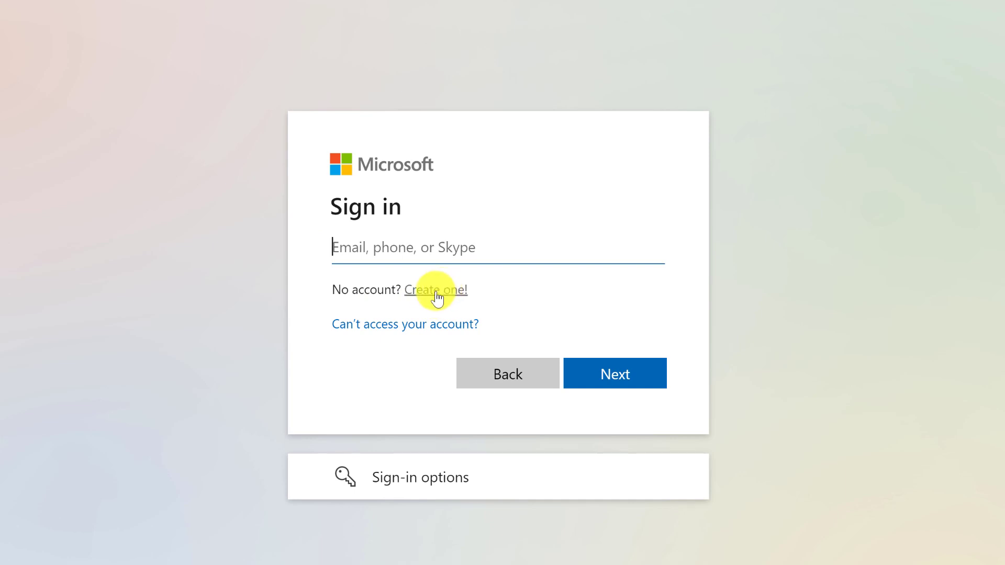
left_click(429, 296)
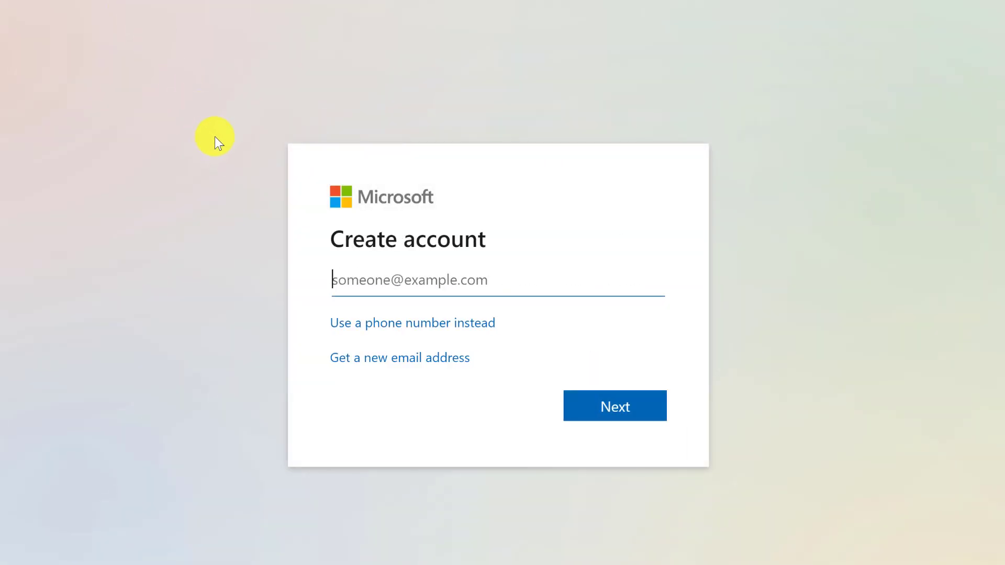
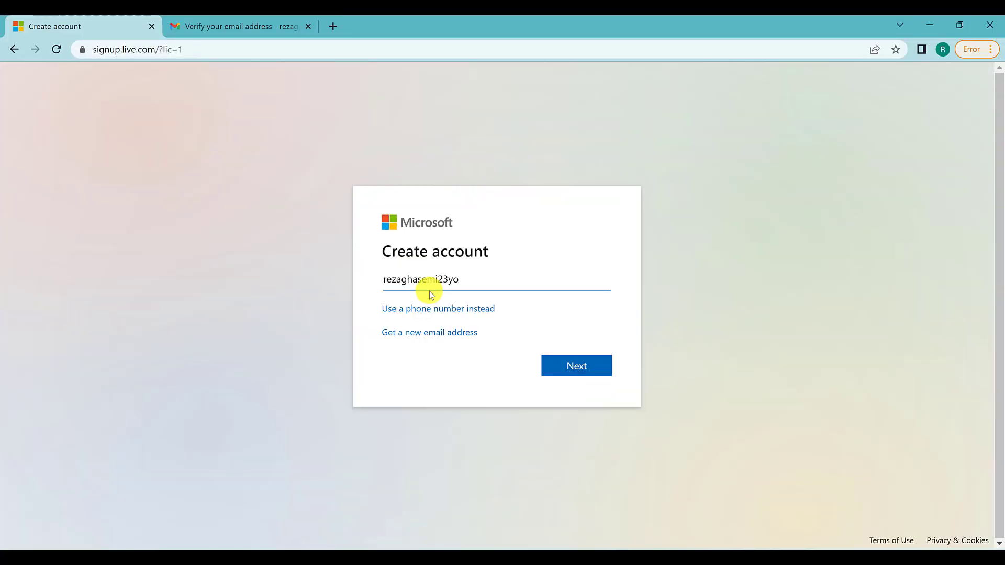
key("Return")
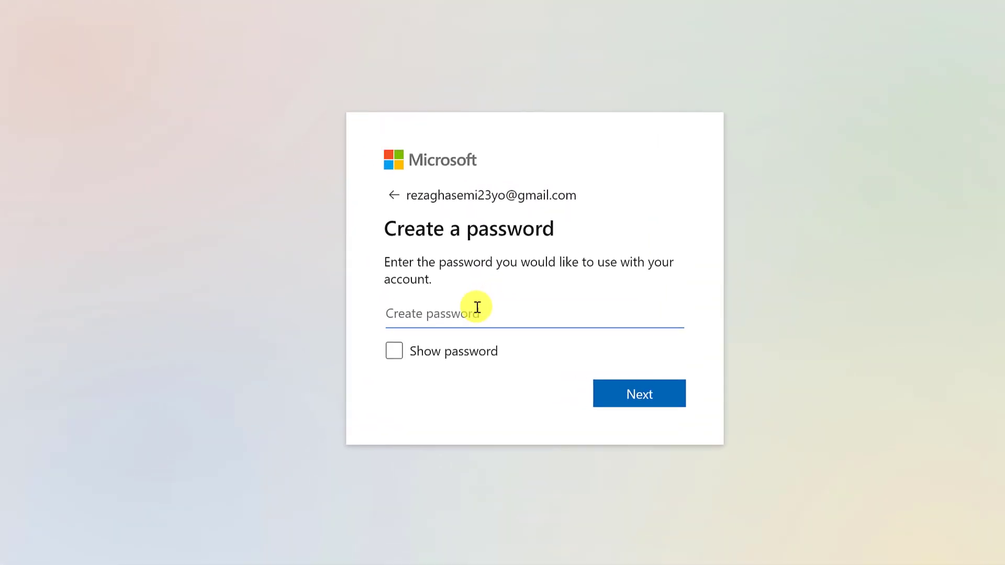
Enter a password for the new account and submit it
left_click(449, 322)
type("•")
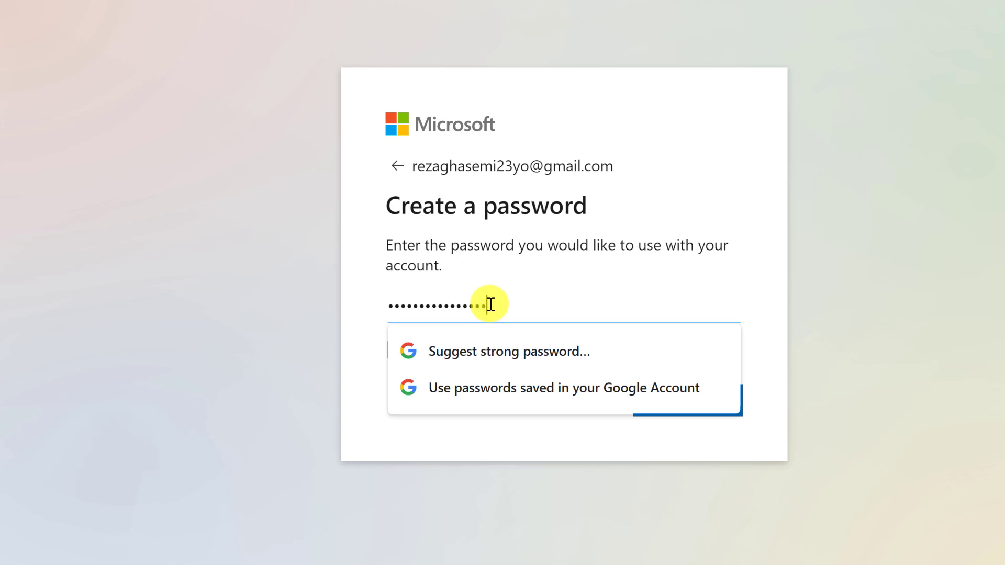
left_click(366, 309)
left_click(690, 399)
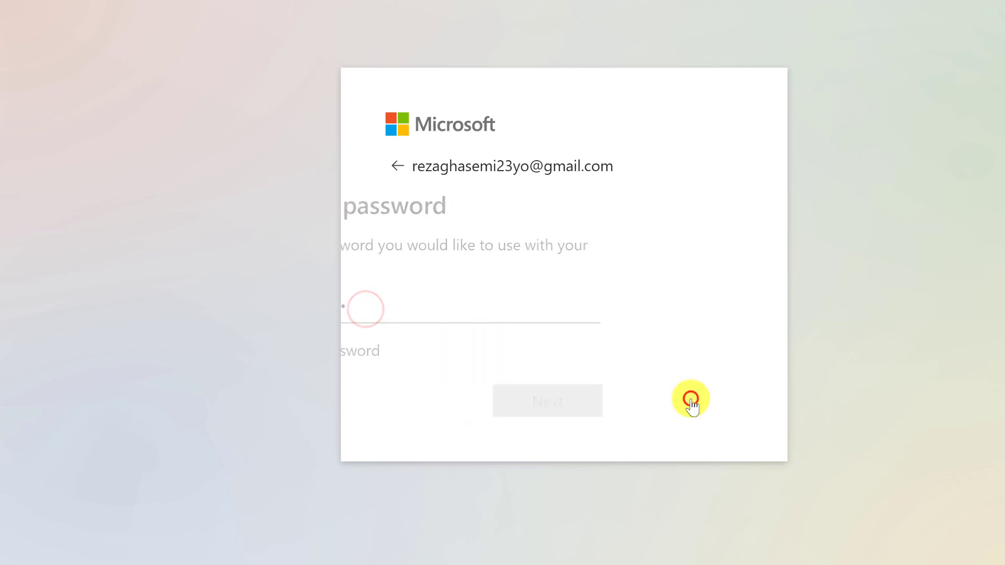
Fill in the account holder's first and last name and submit them
type("reza")
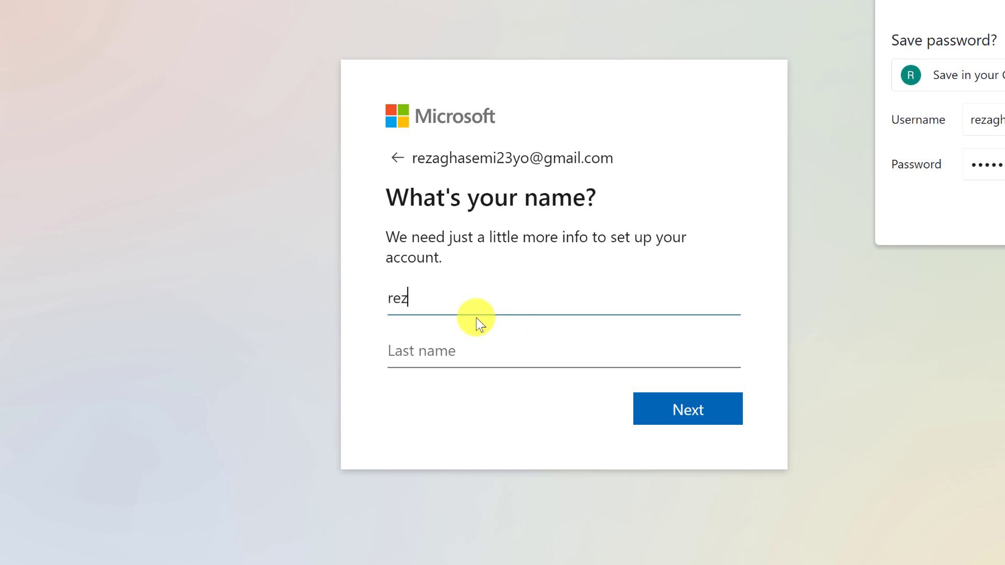
left_click(534, 343)
type("gh")
left_click(698, 417)
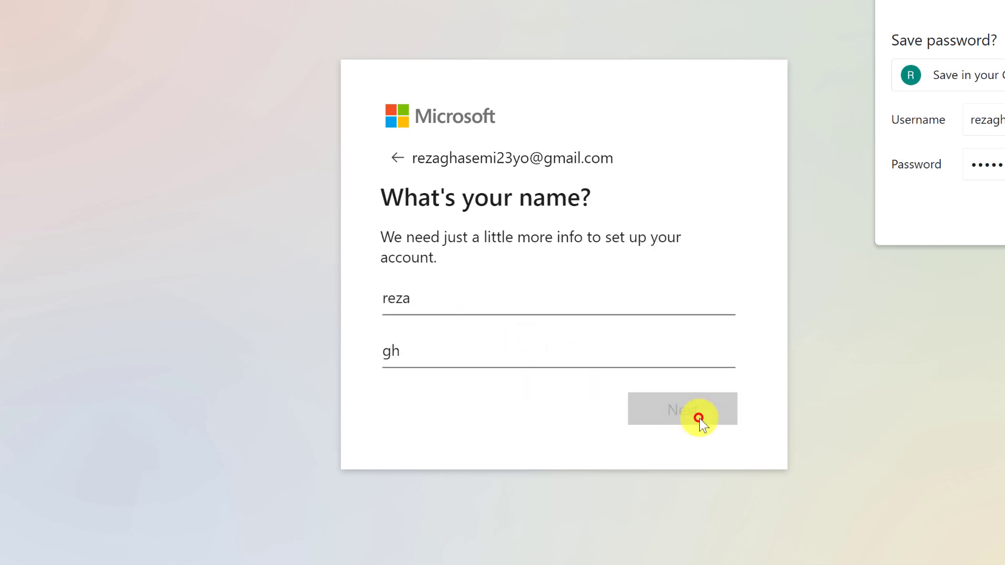
left_click(457, 374)
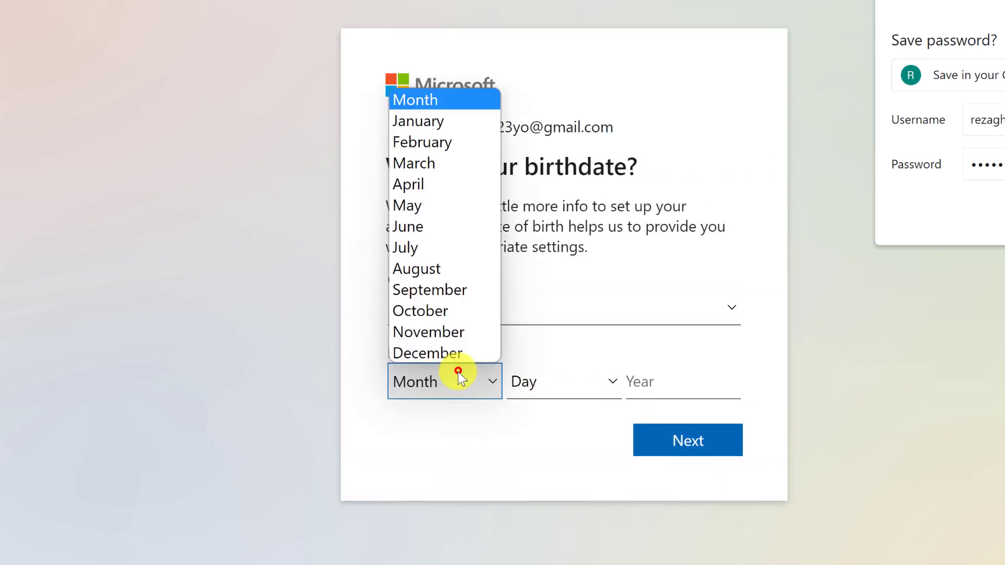
left_click(441, 313)
left_click(596, 394)
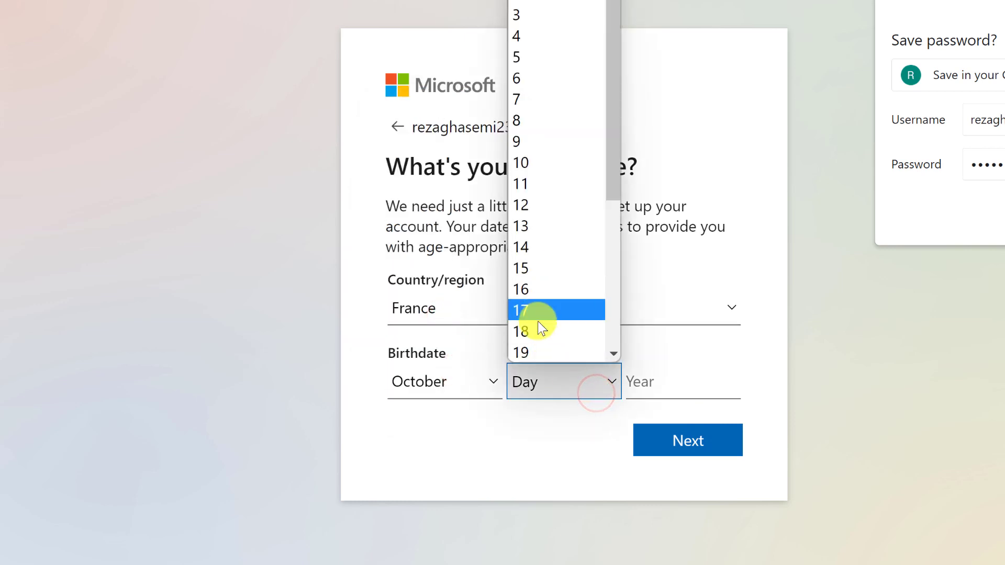
left_click(539, 328)
left_click(670, 383)
type("1997")
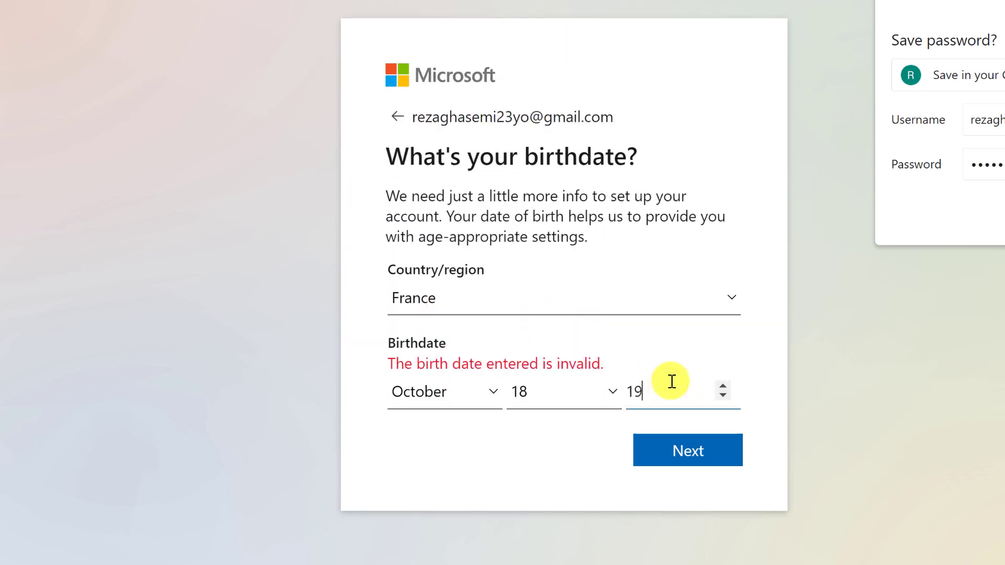
left_click(653, 440)
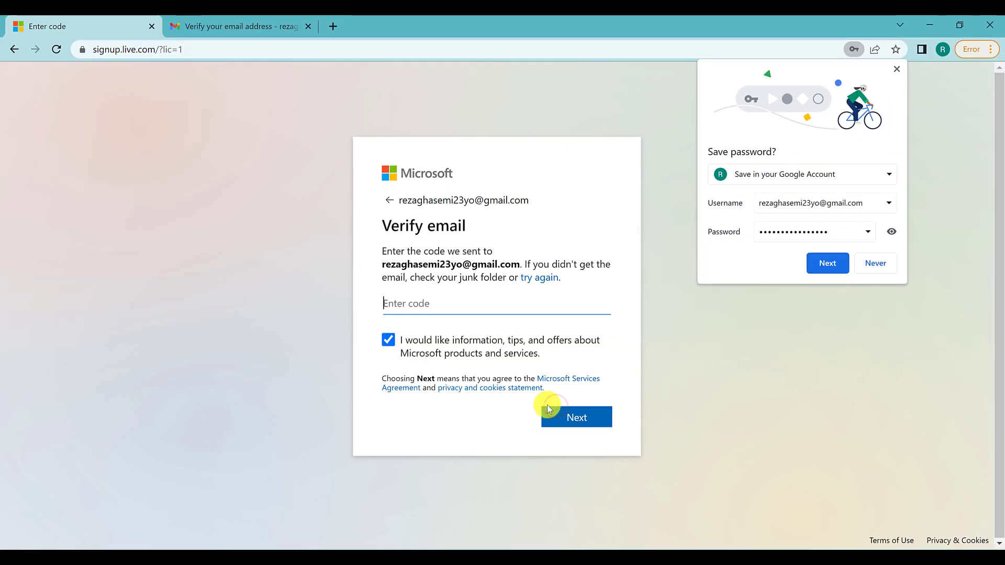
Get the security code from the newest Microsoft email in Gmail and submit it on the sign-up page
left_click(210, 24)
left_click(181, 121)
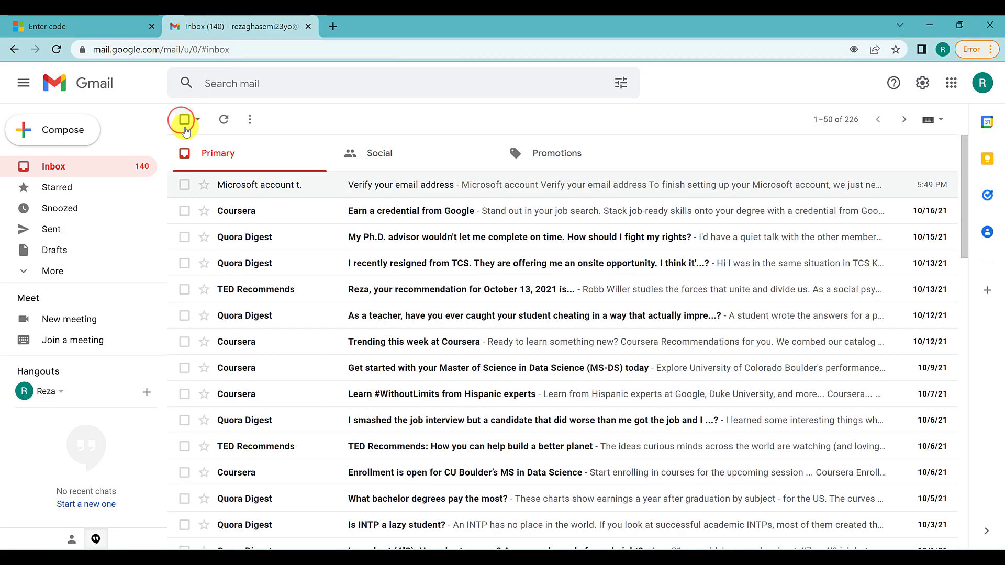
left_click(291, 183)
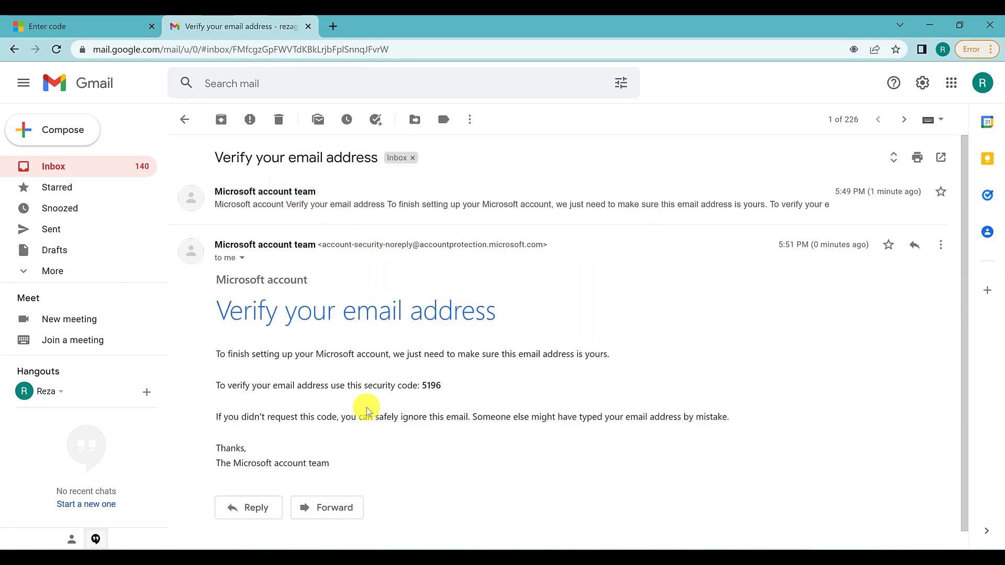
left_click(124, 22)
left_click(483, 298)
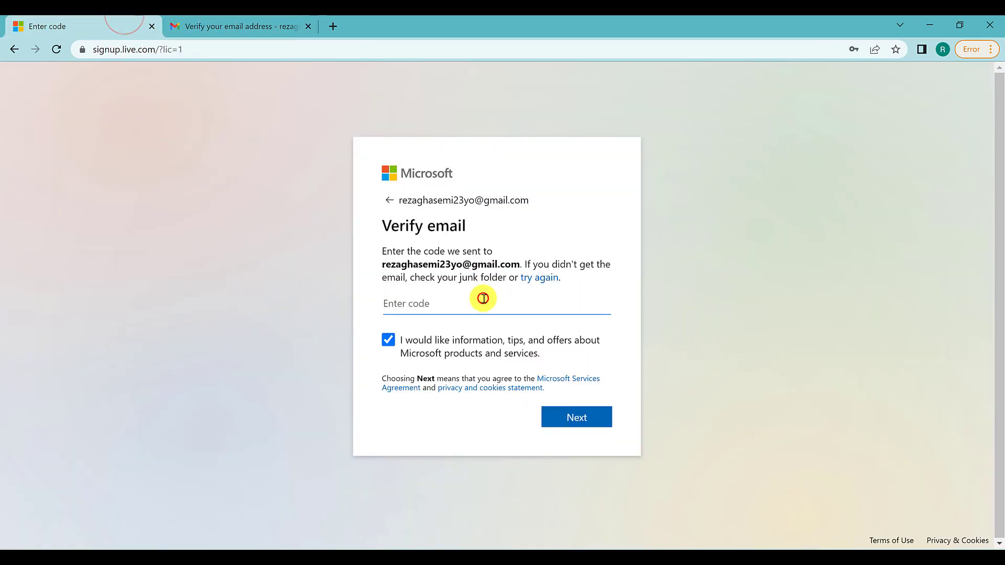
left_click(576, 419)
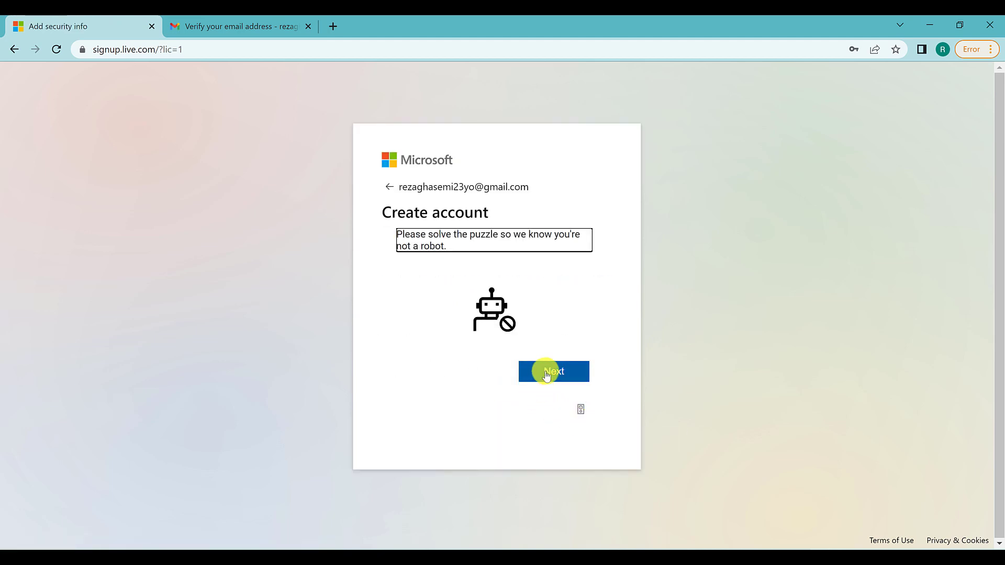
Solve the robot-check puzzle by picking the picture showing the chicken
left_click(547, 370)
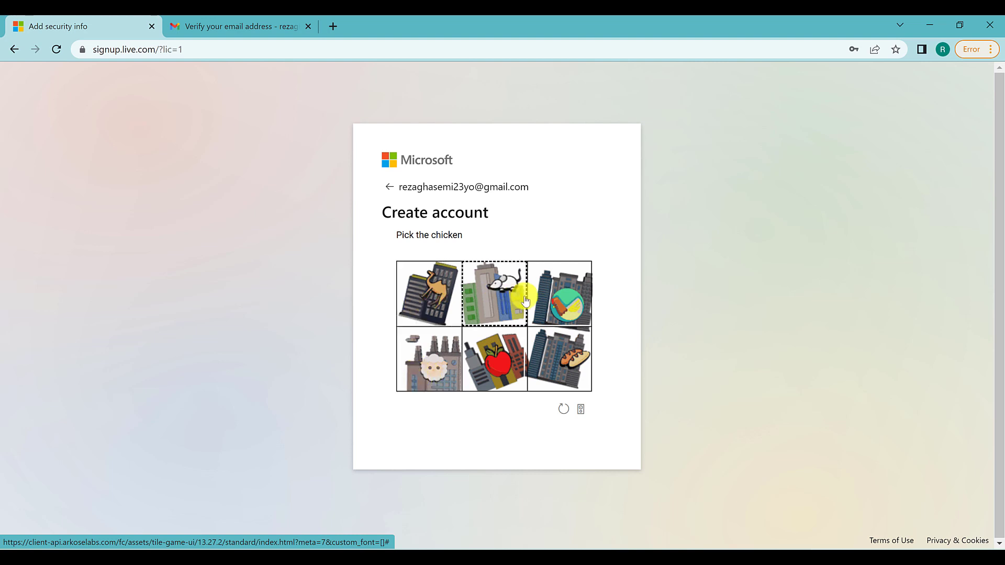
left_click(555, 307)
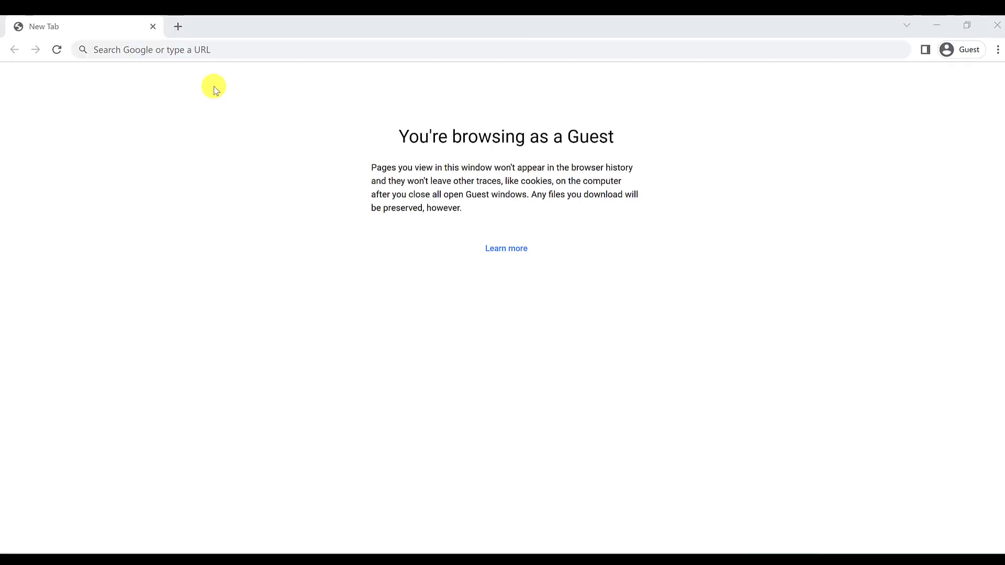
Load office.com and go to its sign-in page
left_click(218, 48)
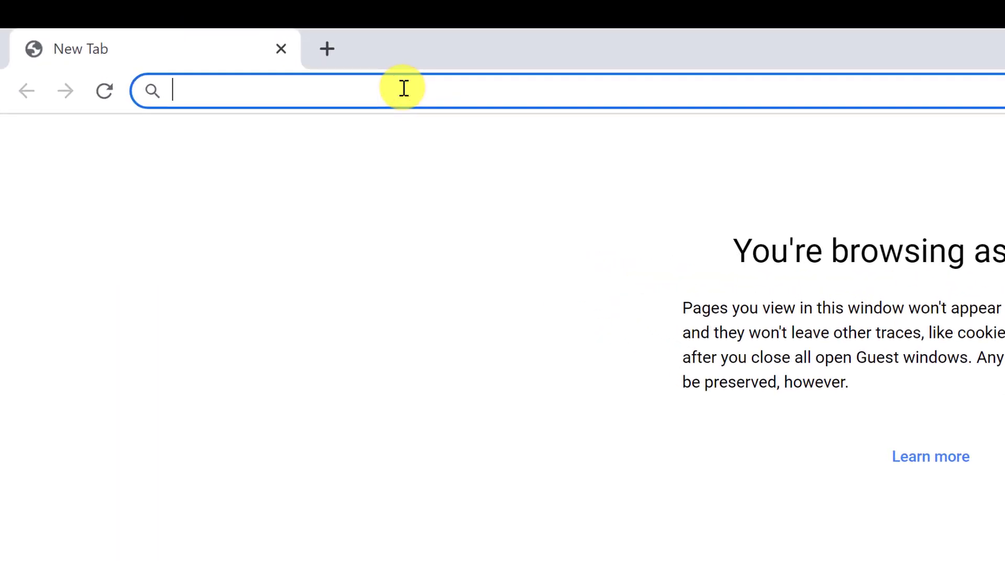
type("office.co")
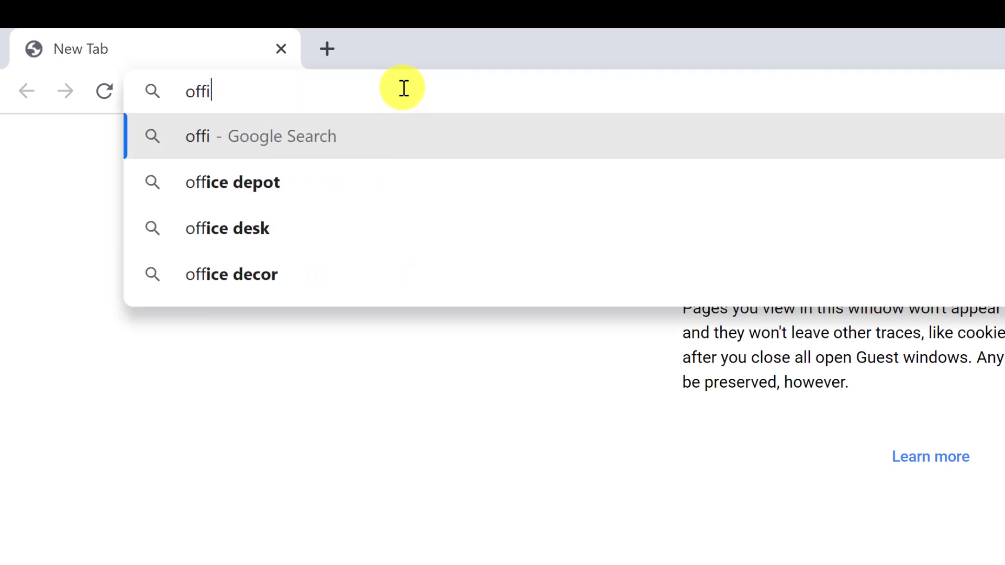
type("m")
key("Return")
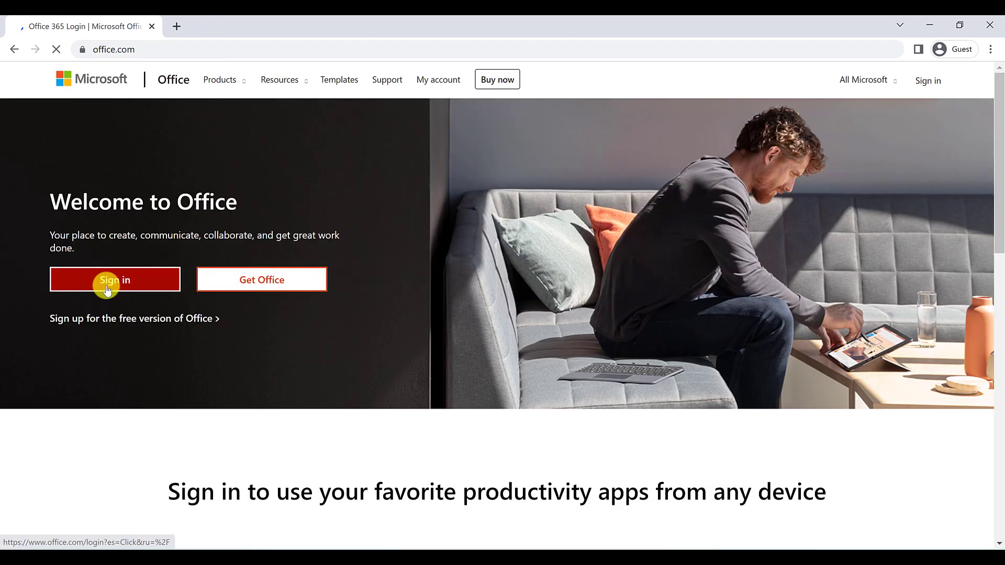
left_click(107, 290)
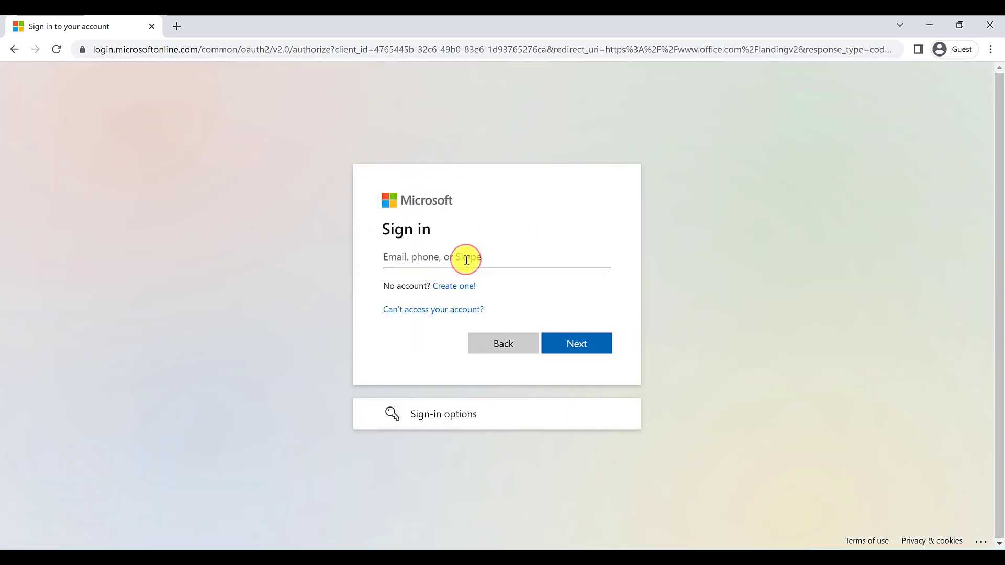
Sign in with the new account's email and password, declining to stay signed in
left_click(466, 260)
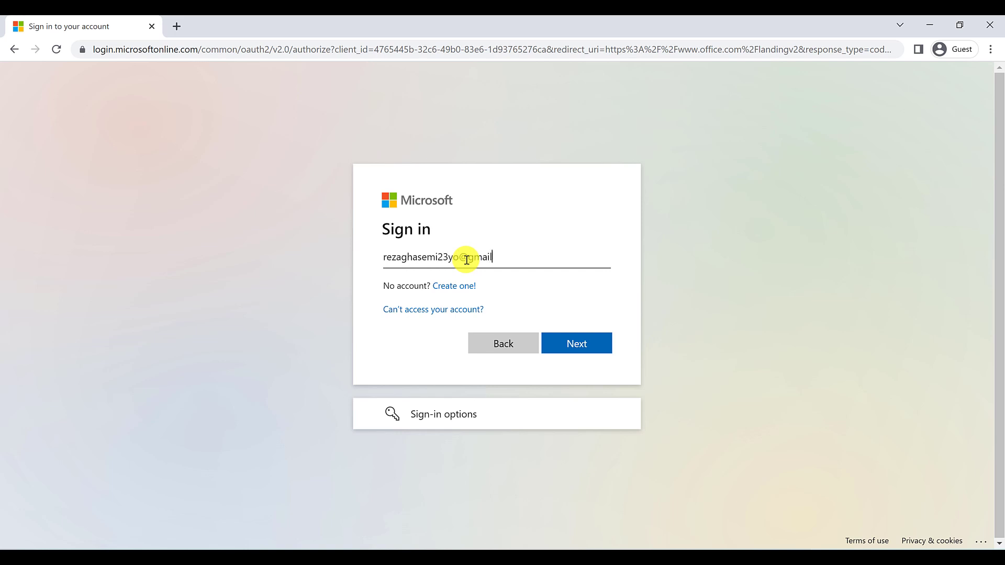
key("Return")
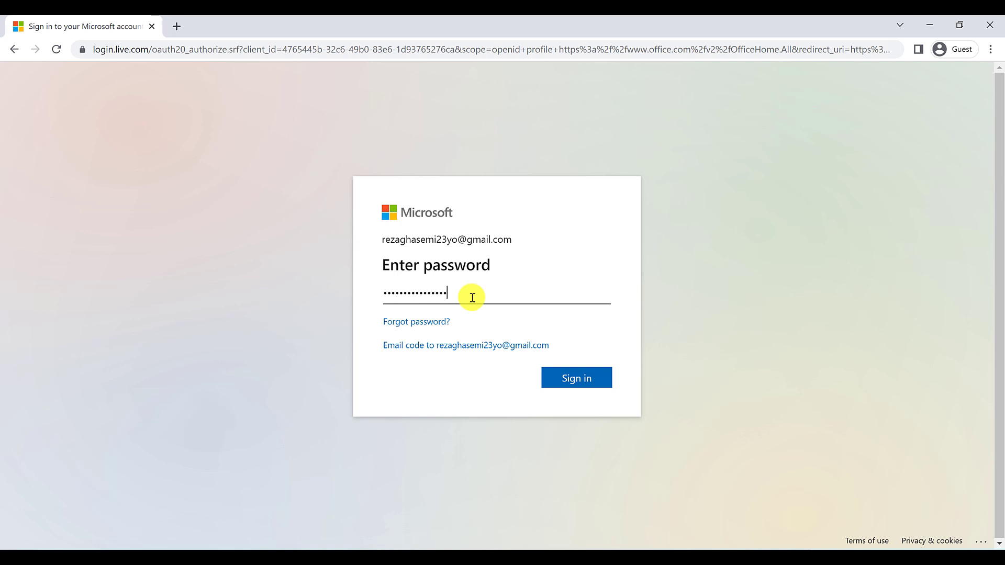
left_click(576, 377)
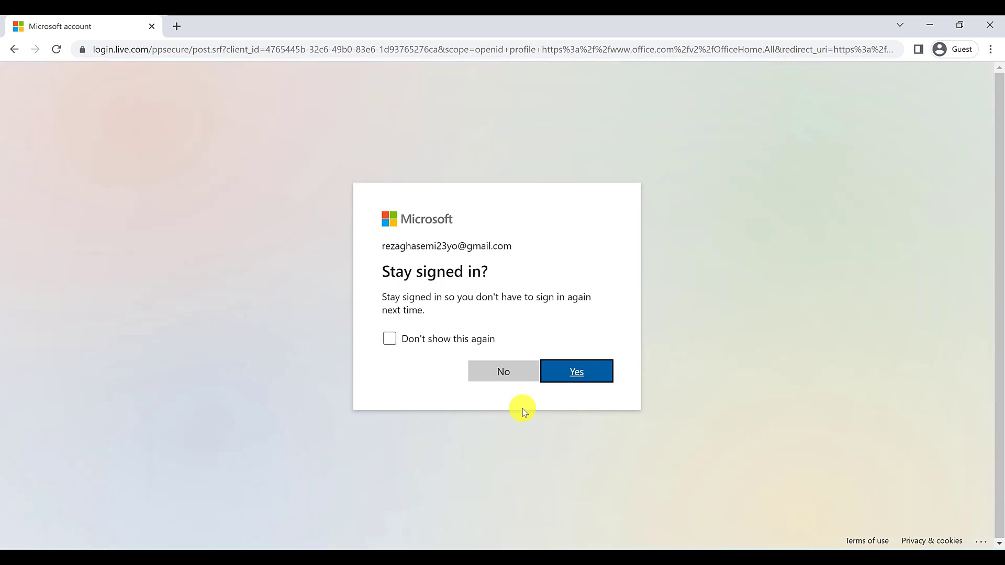
left_click(505, 374)
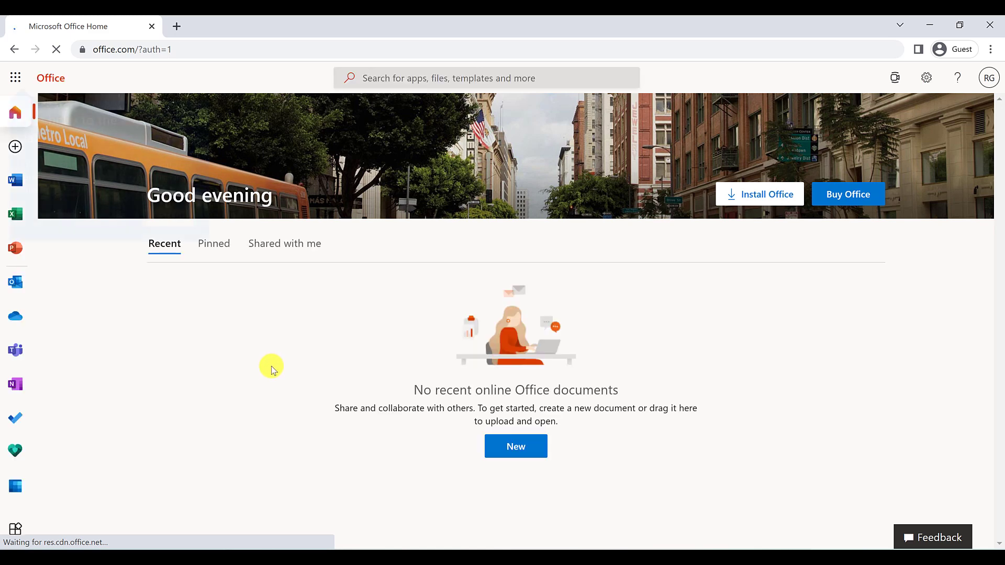
Dismiss the app launcher callout and open Word from the left rail
left_click(176, 217)
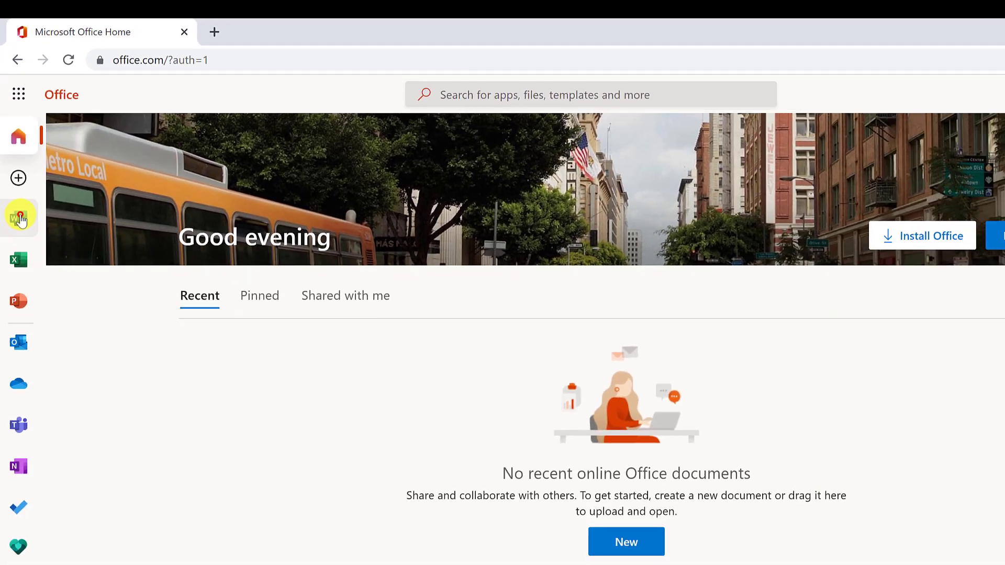
left_click(25, 301)
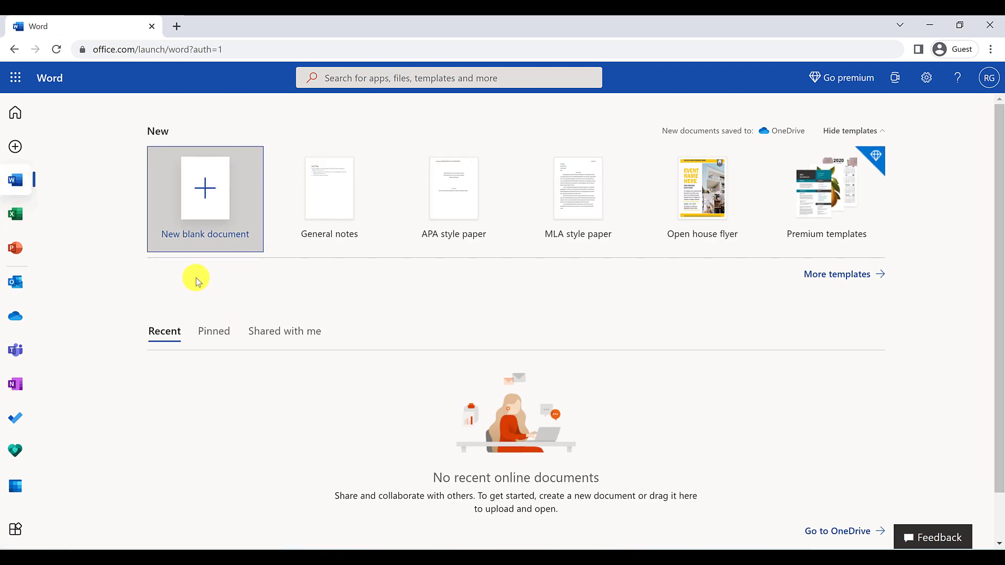
Start a new blank document and bring up the Insert ribbon
left_click(201, 186)
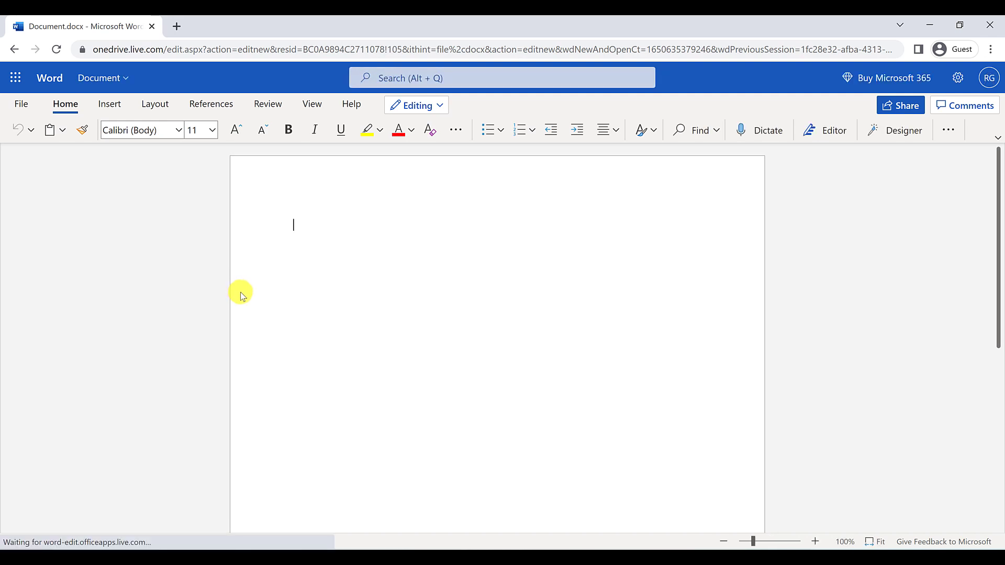
left_click(111, 107)
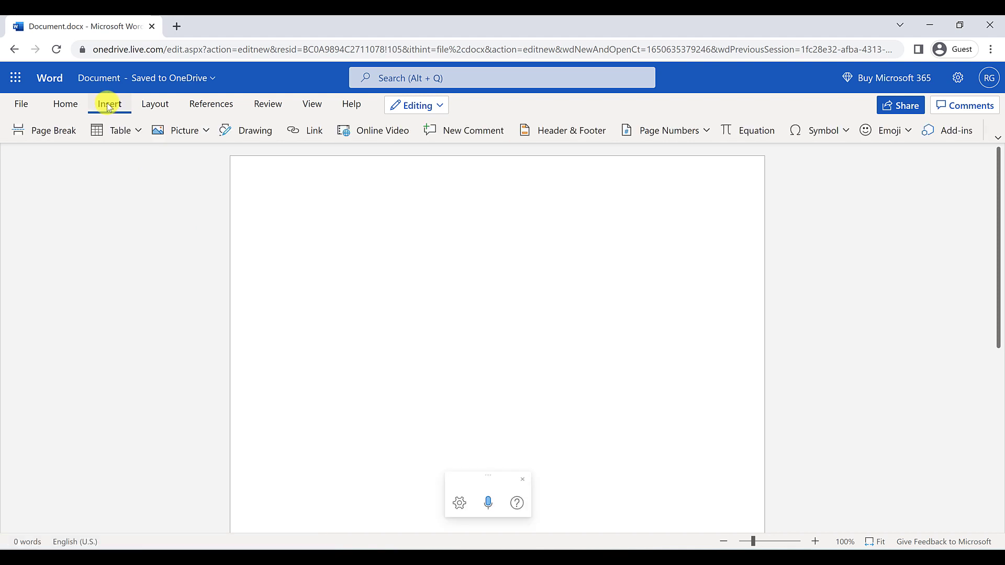
Open the Office Add-ins Store and place the cursor in its search box
left_click(946, 133)
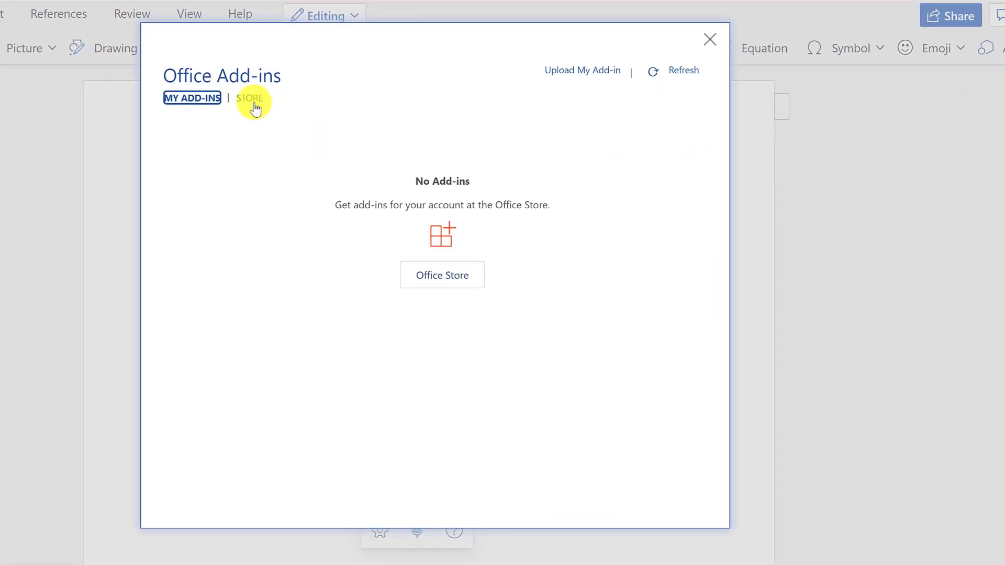
left_click(251, 99)
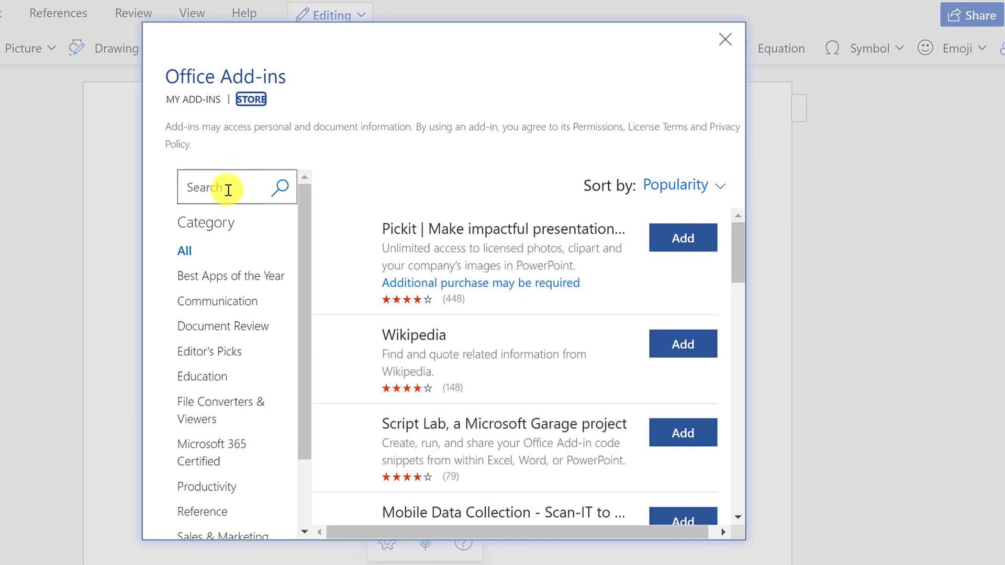
left_click(224, 188)
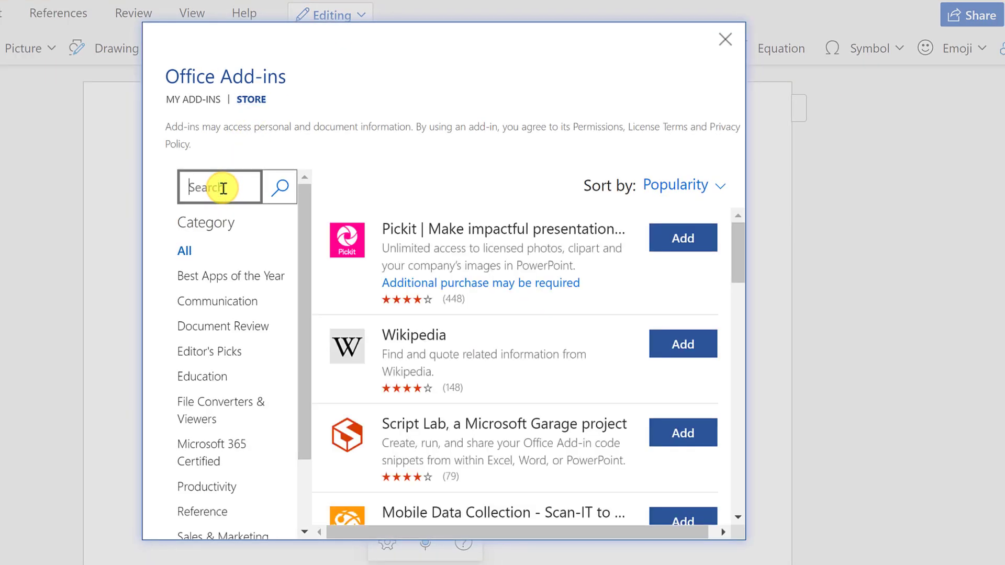
Search the store for 'qr' and add QR4Office, accepting its license terms
type("qr")
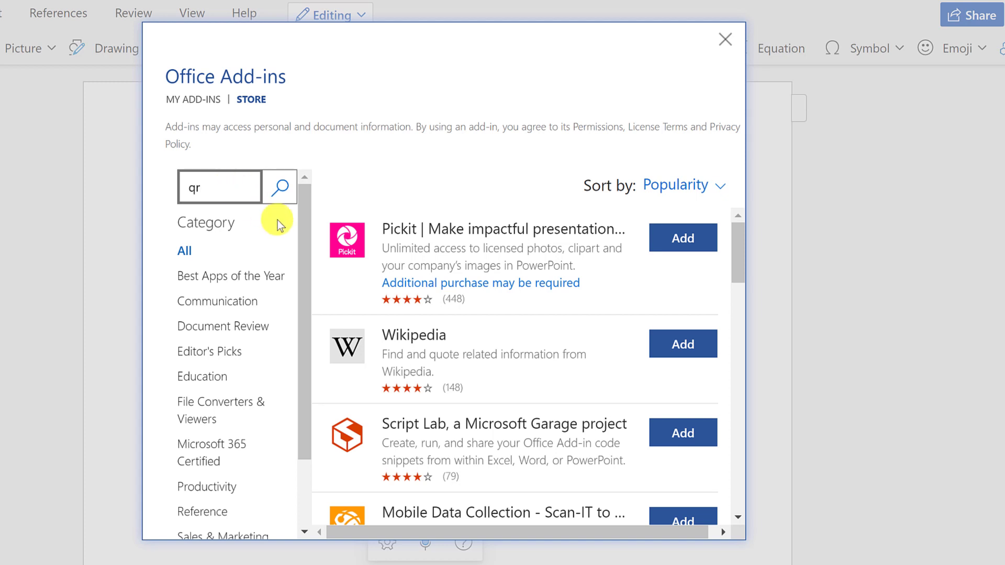
left_click(279, 191)
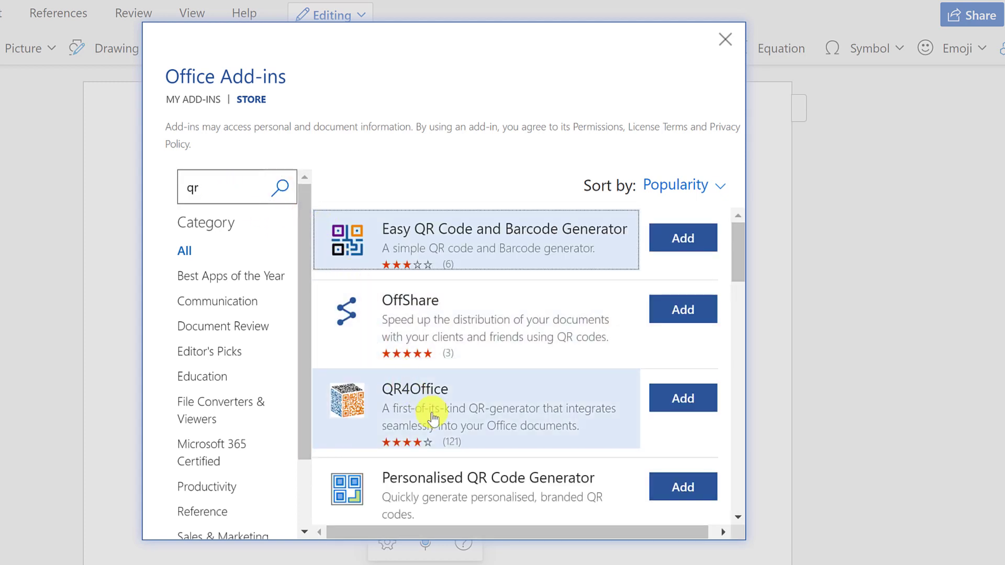
left_click(427, 411)
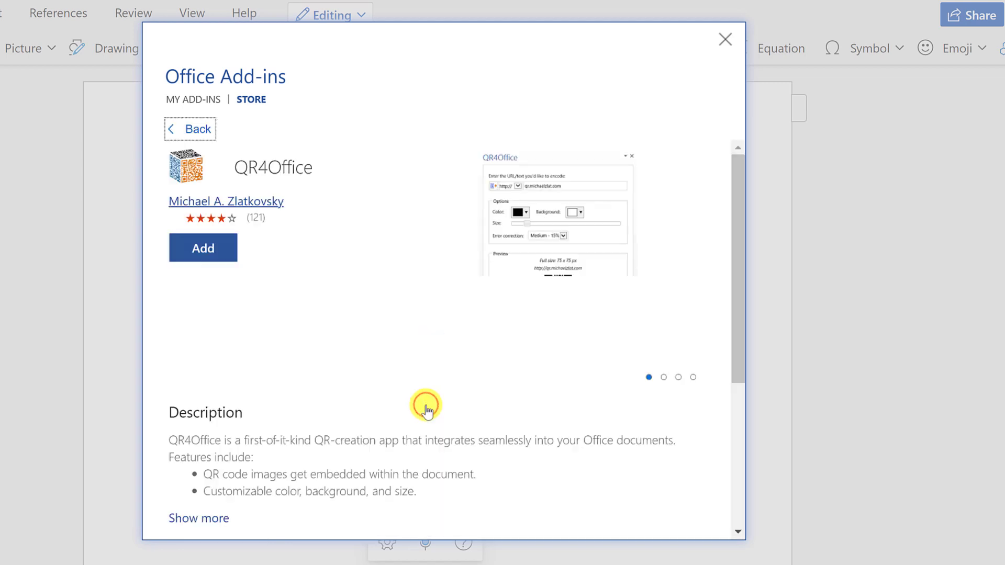
left_click(203, 251)
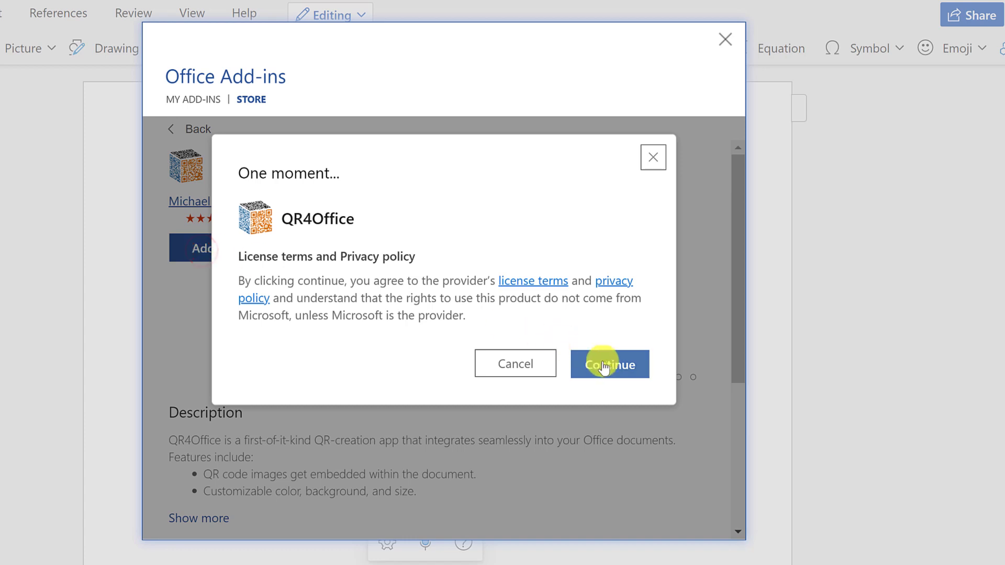
left_click(609, 367)
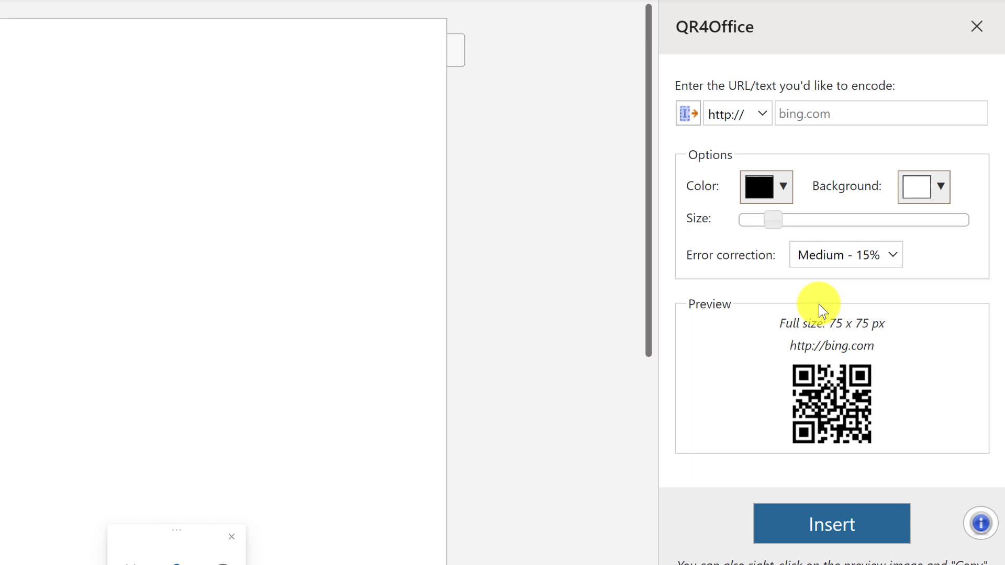
left_click(763, 113)
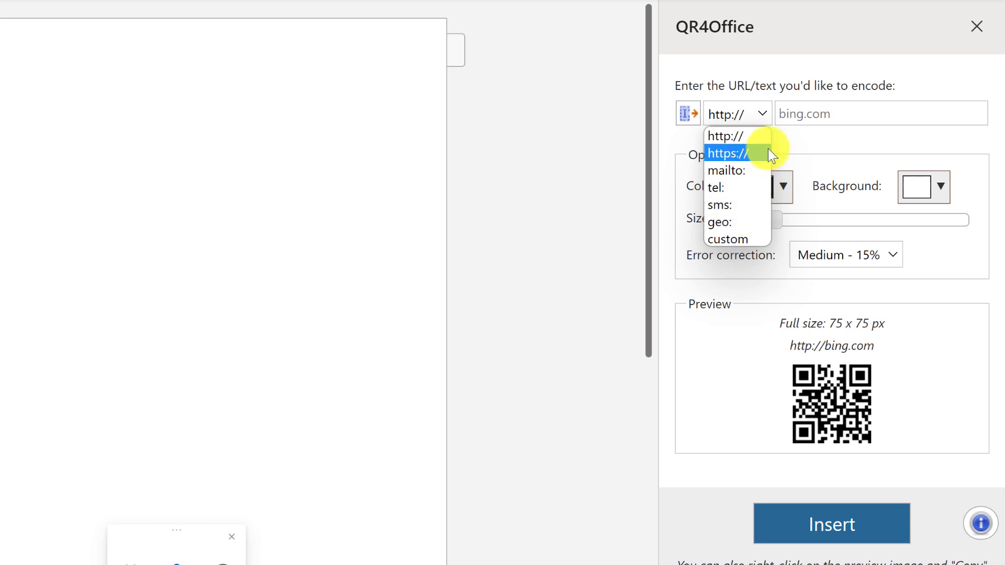
left_click(726, 155)
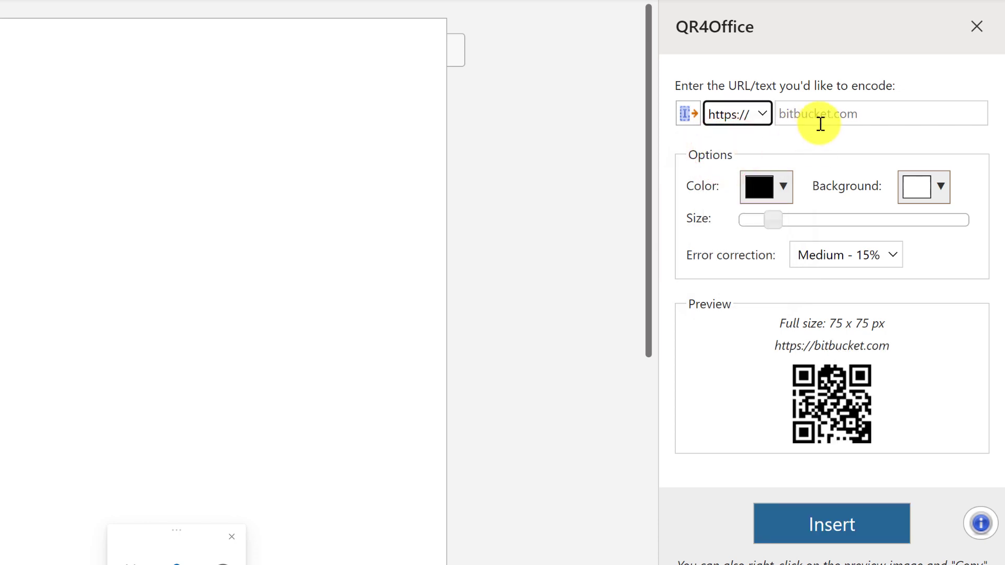
left_click(834, 112)
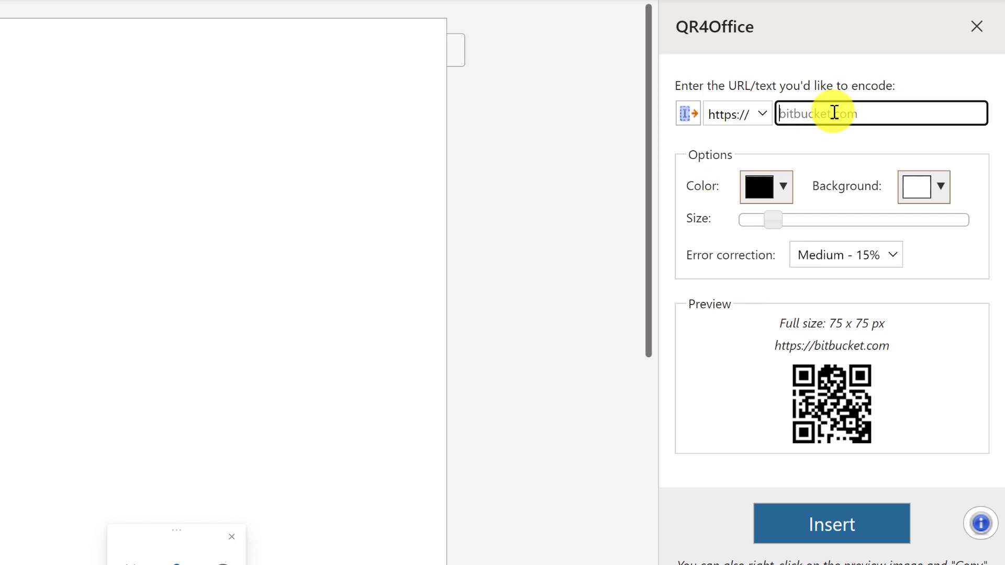
type("google")
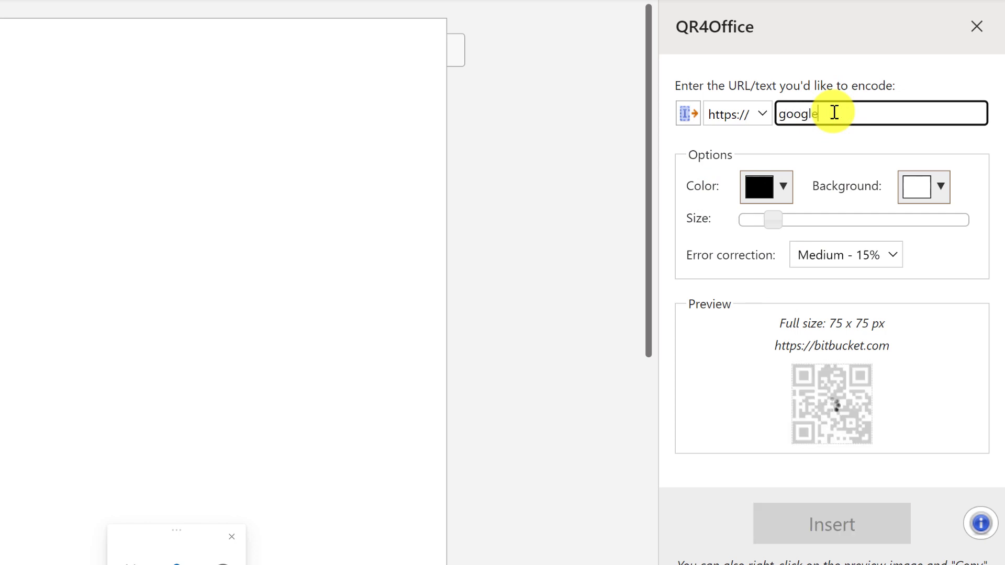
type(".com")
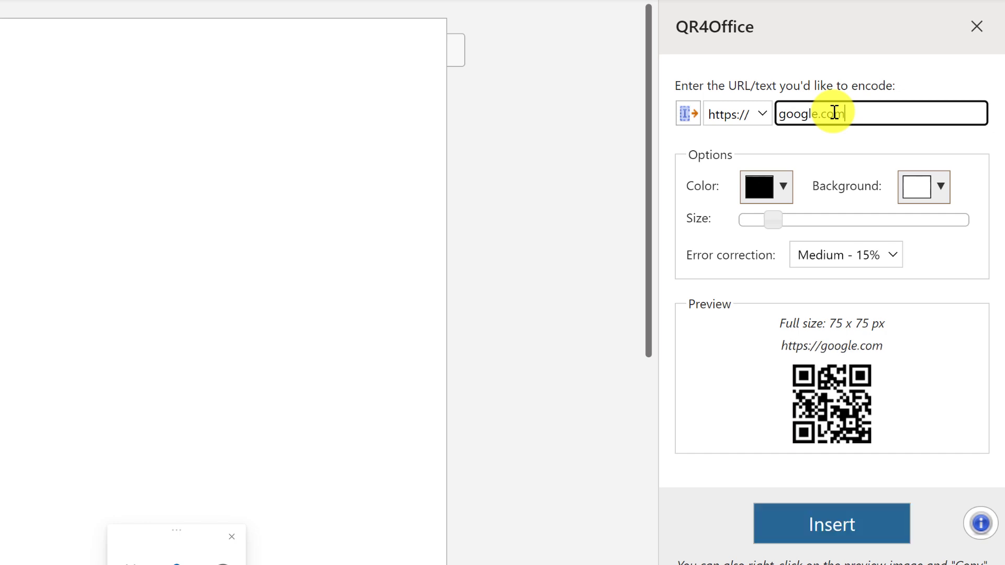
Keep the google.com QR code black, resize it to 200 x 200 px, and insert it
left_click(779, 191)
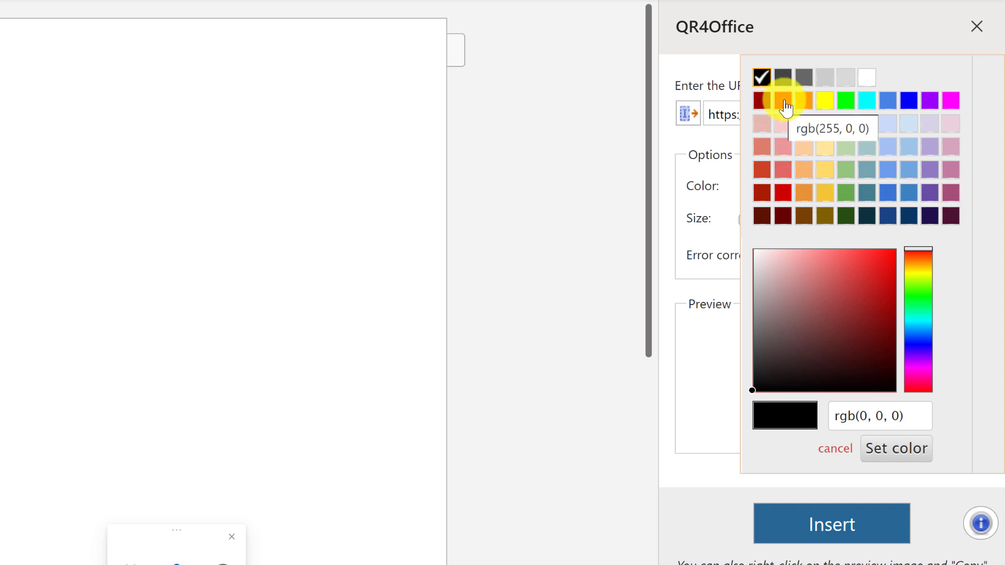
left_click(696, 137)
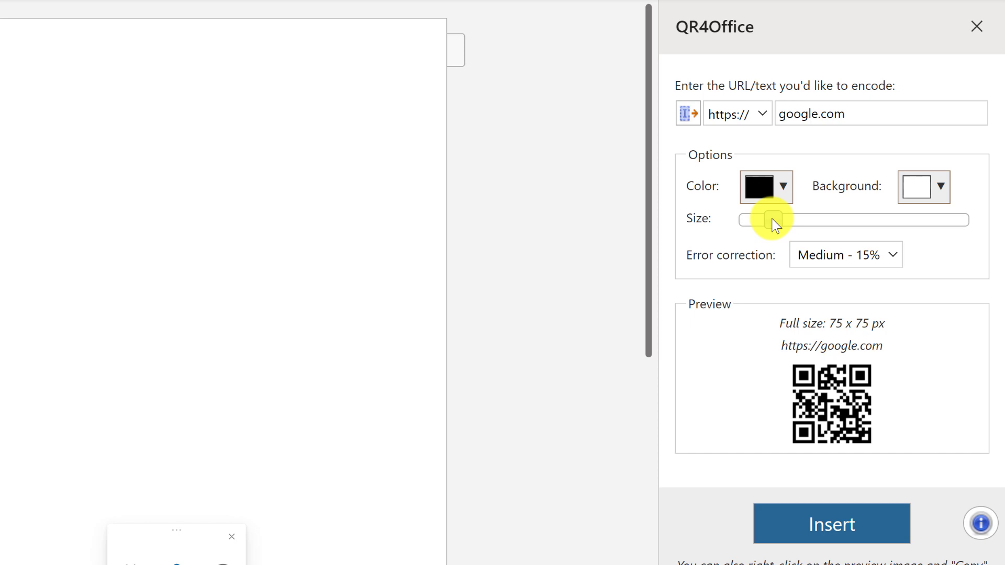
left_click_drag(772, 218, 821, 221)
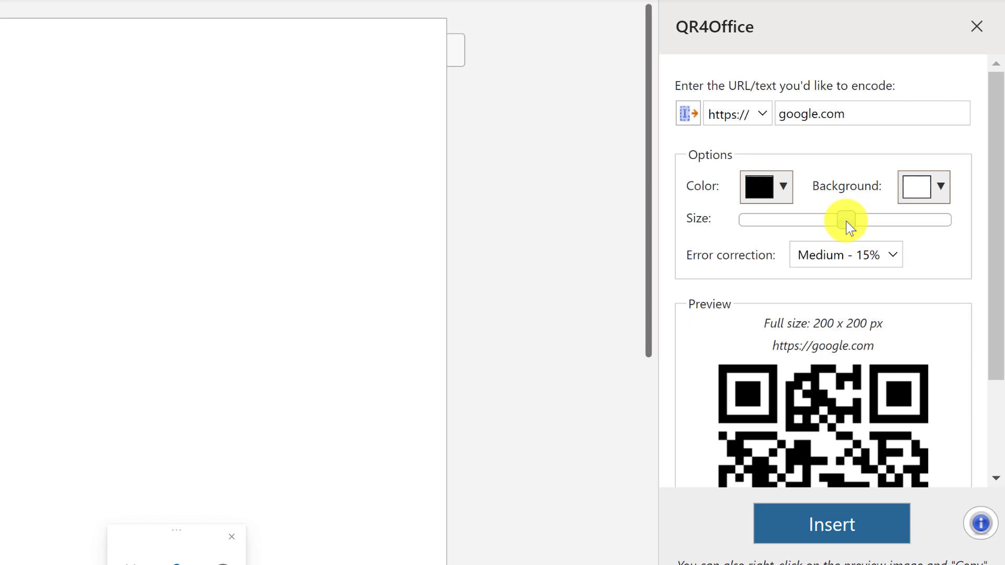
left_click_drag(995, 228, 995, 336)
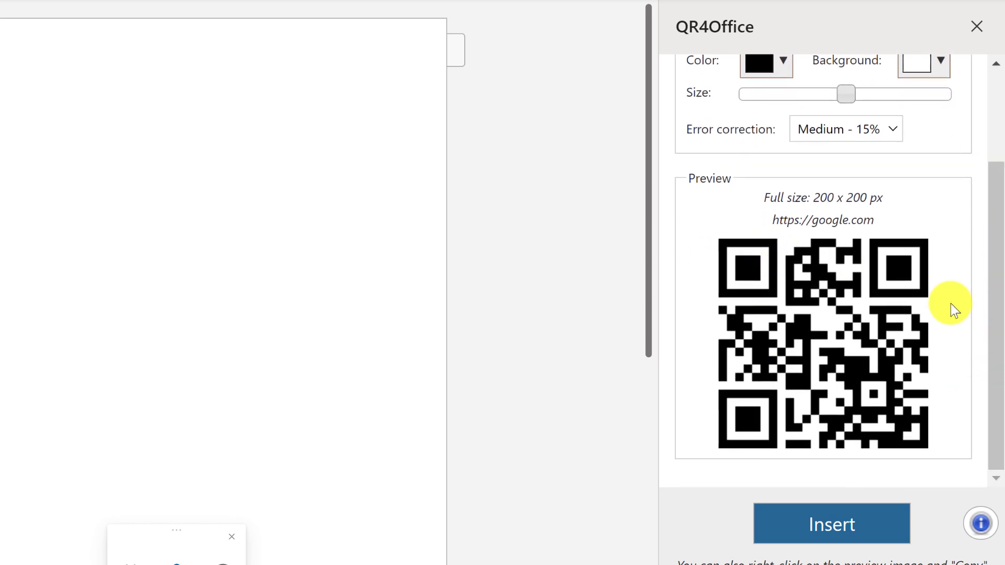
scroll(995, 296, "up", 1)
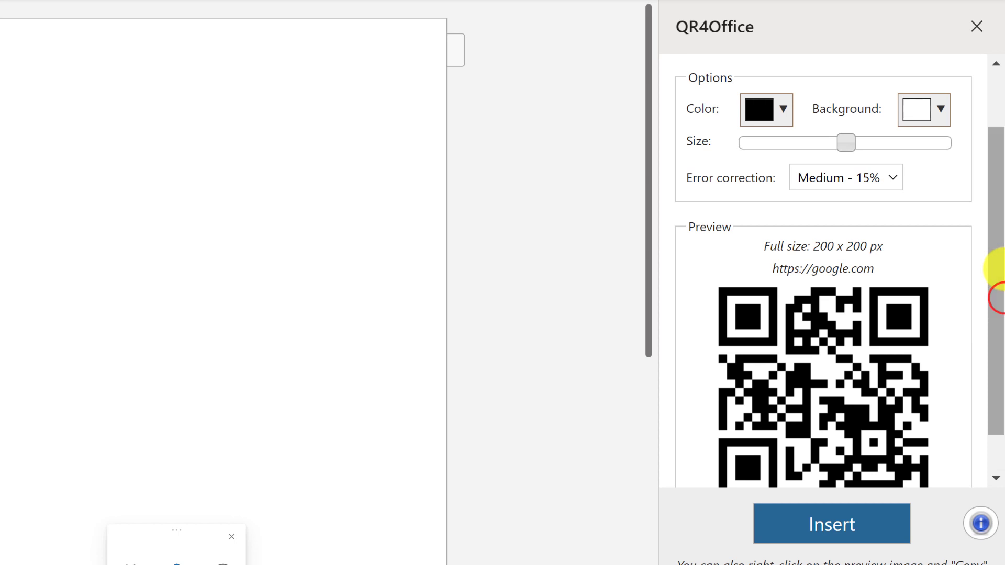
left_click(832, 534)
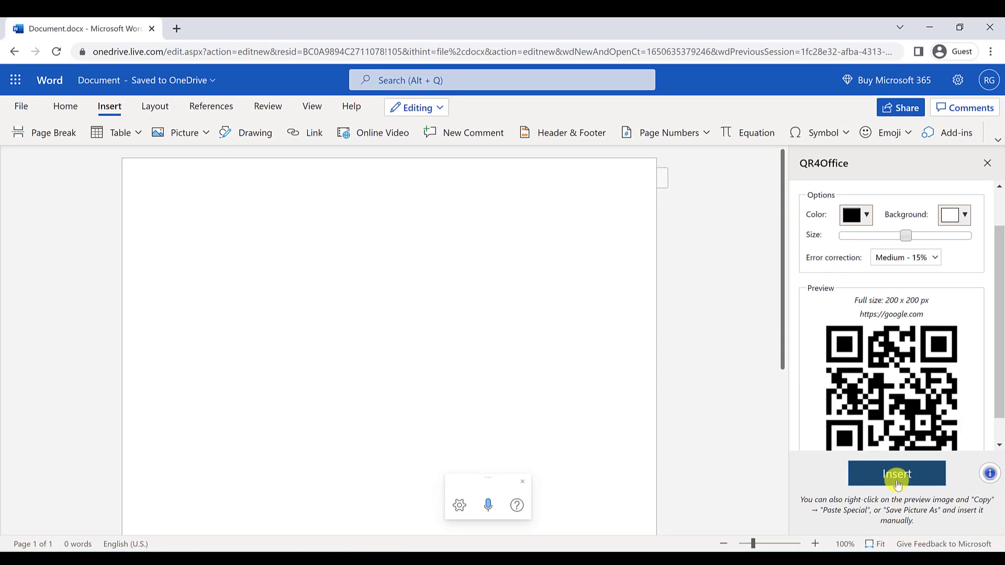
Center the inserted google.com QR code on the page
left_click(863, 507)
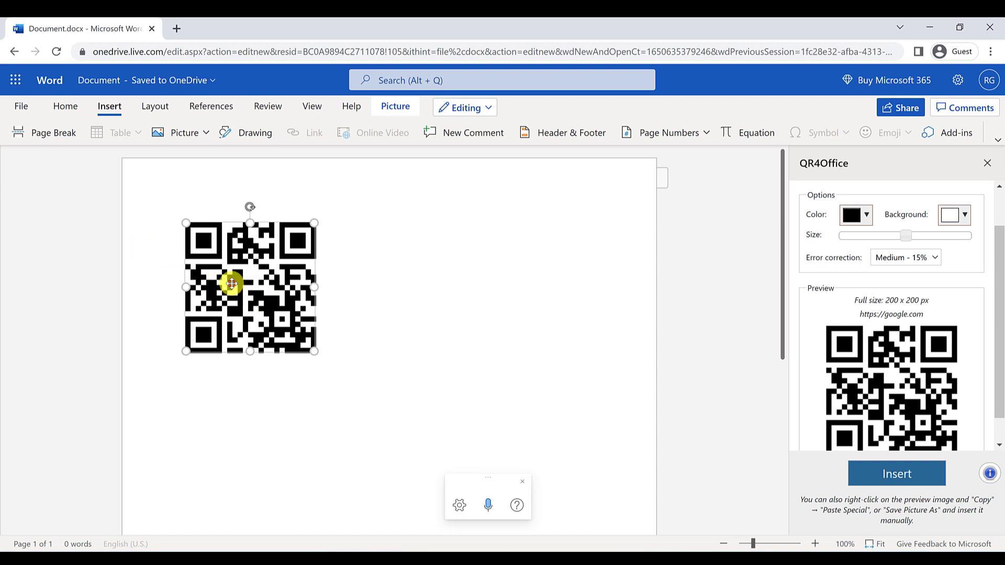
left_click(66, 107)
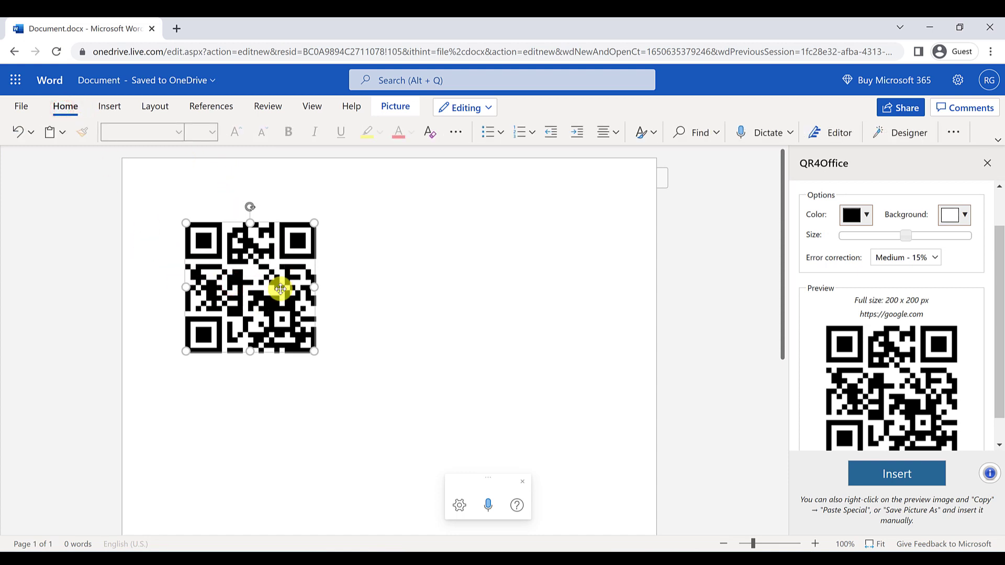
left_click(303, 278)
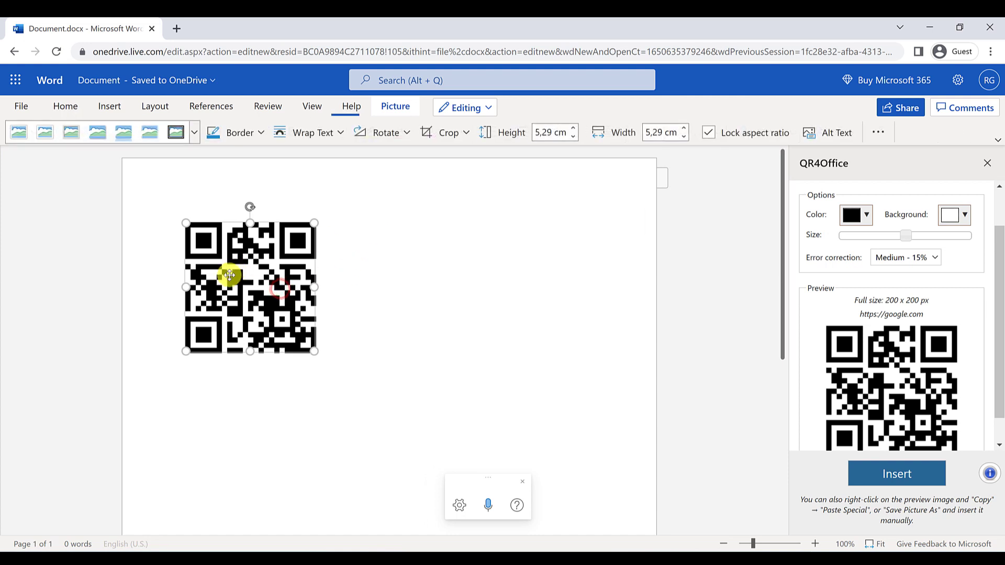
left_click(62, 107)
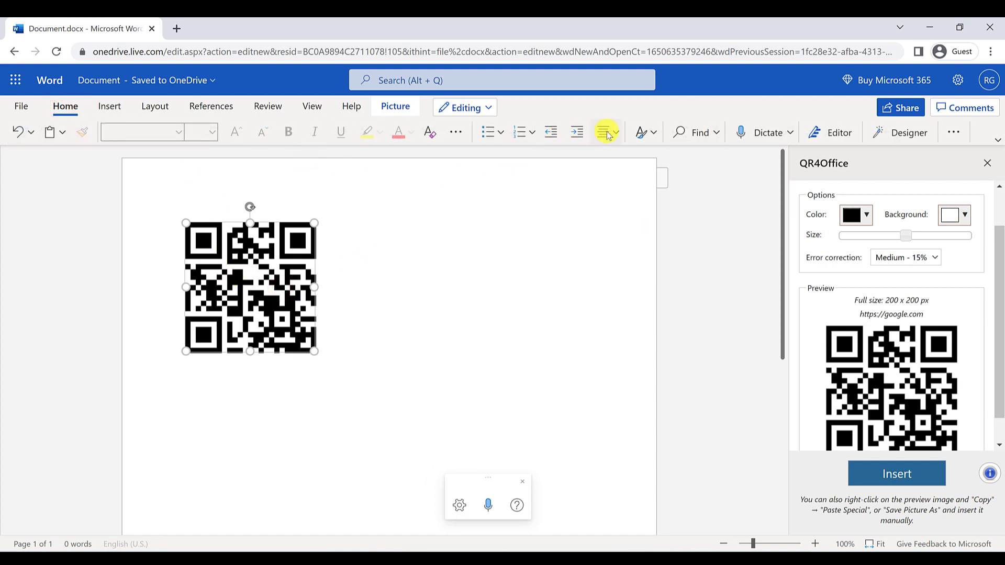
left_click(607, 135)
left_click(635, 184)
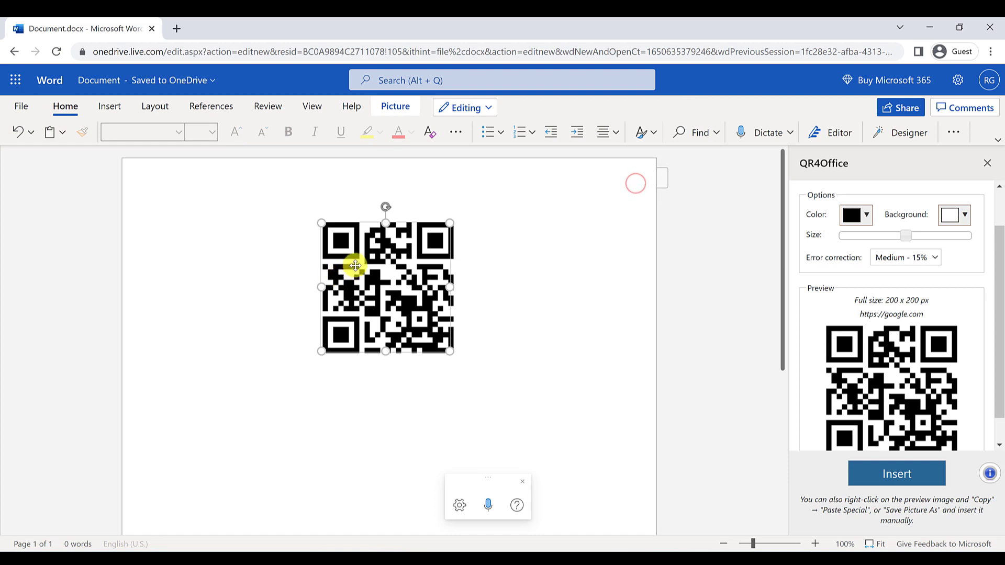
Start a new line directly beneath the centered QR code
left_click(278, 211)
left_click(422, 258)
left_click(455, 198)
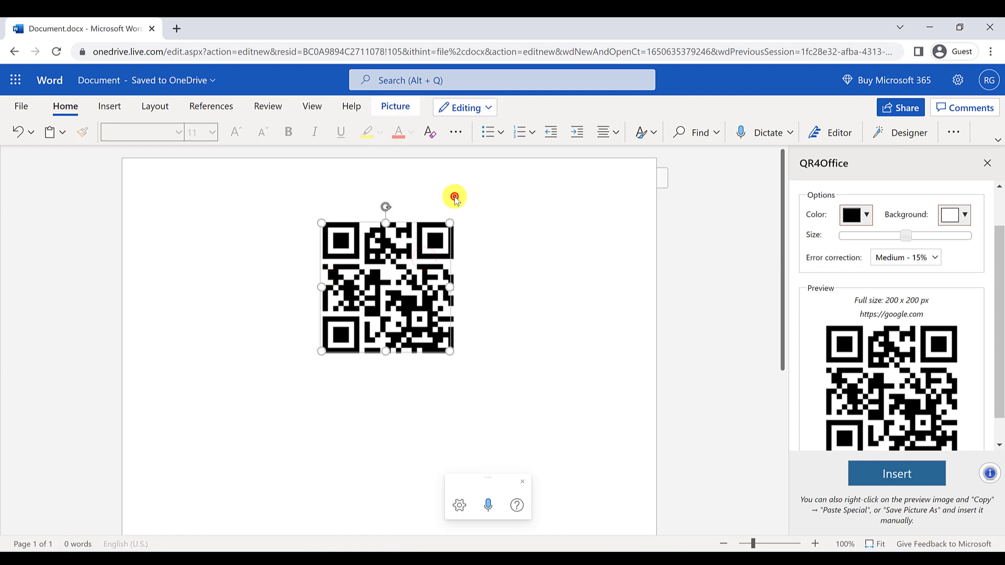
left_click(472, 243)
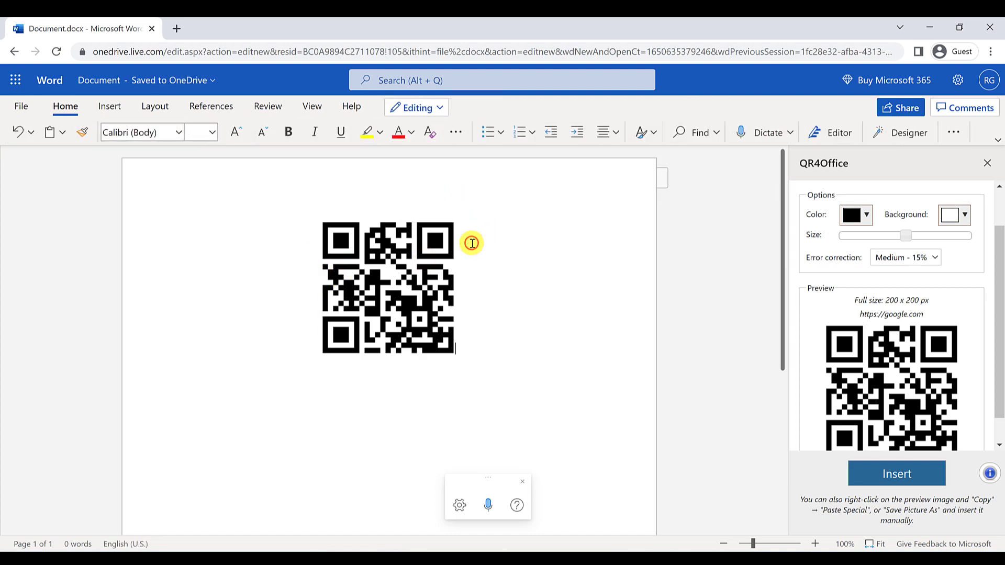
key("Return")
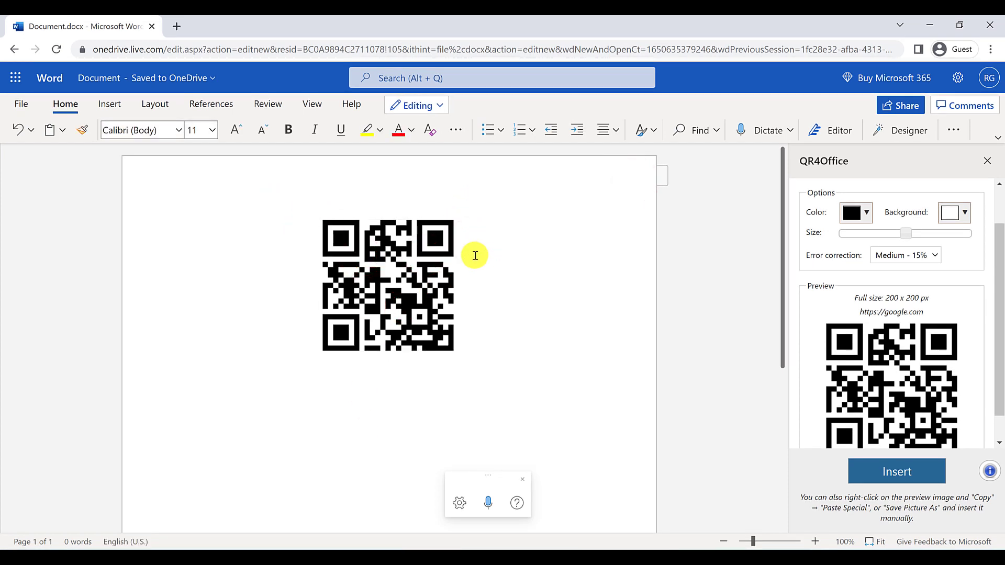
Type the caption 'SCAN MY WEBSITE' under the QR code and start a new line after it
type("sc")
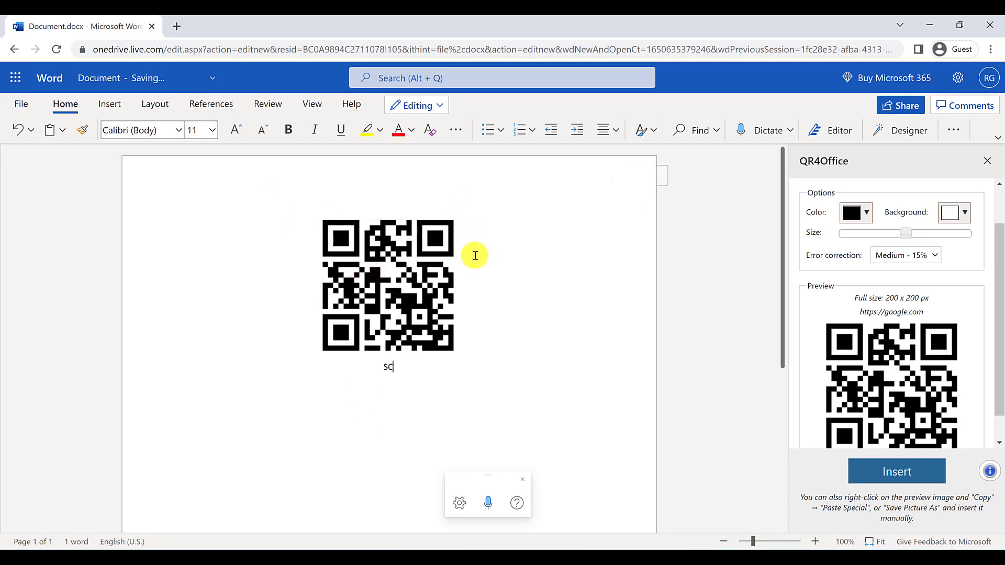
type("AN MY WEBSITE")
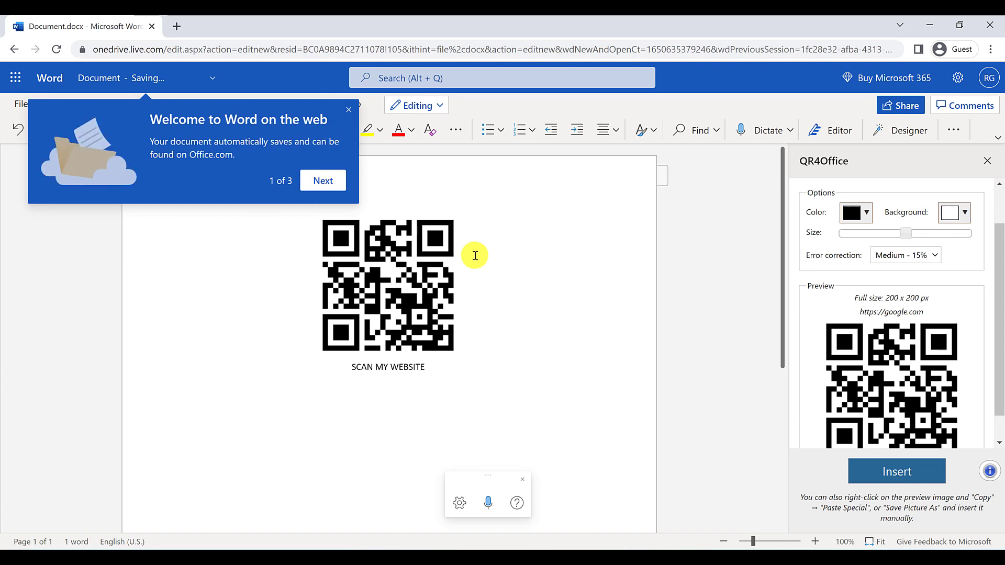
left_click(348, 109)
left_click(439, 373)
key("Return")
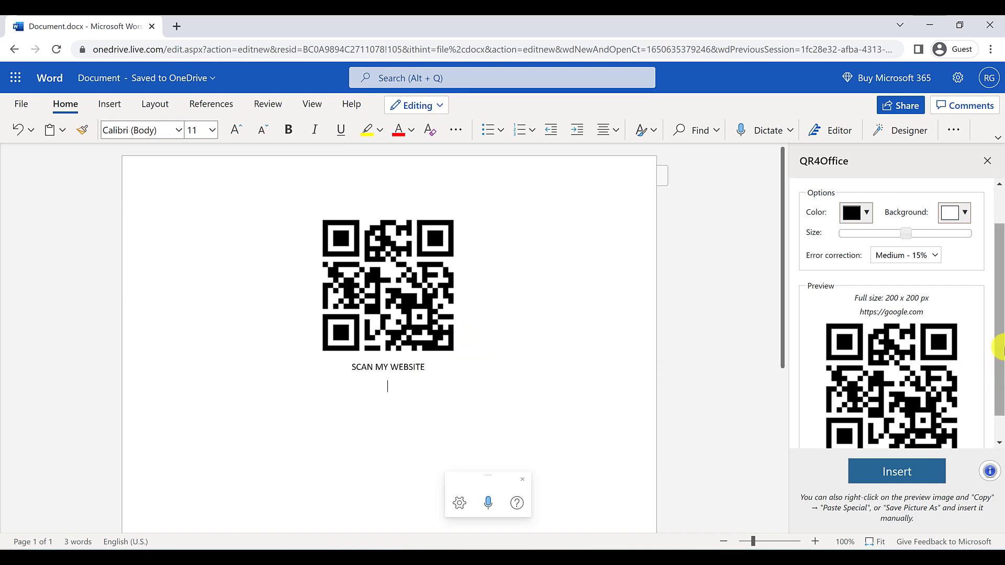
Switch the QR4Office prefix to mailto: and replace google.com with the user's e-mail address
scroll(998, 345, "up", 1)
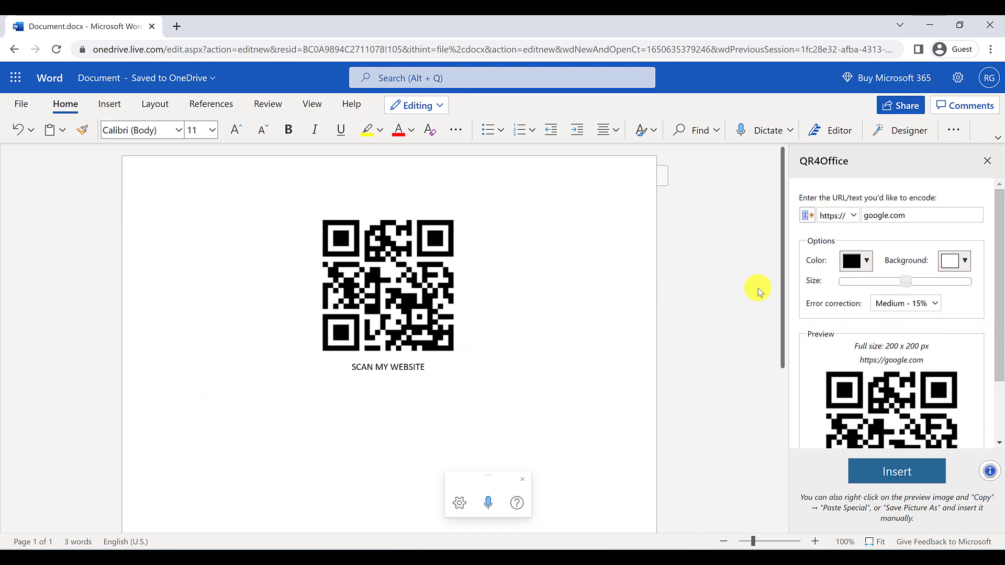
left_click_drag(781, 293, 785, 373)
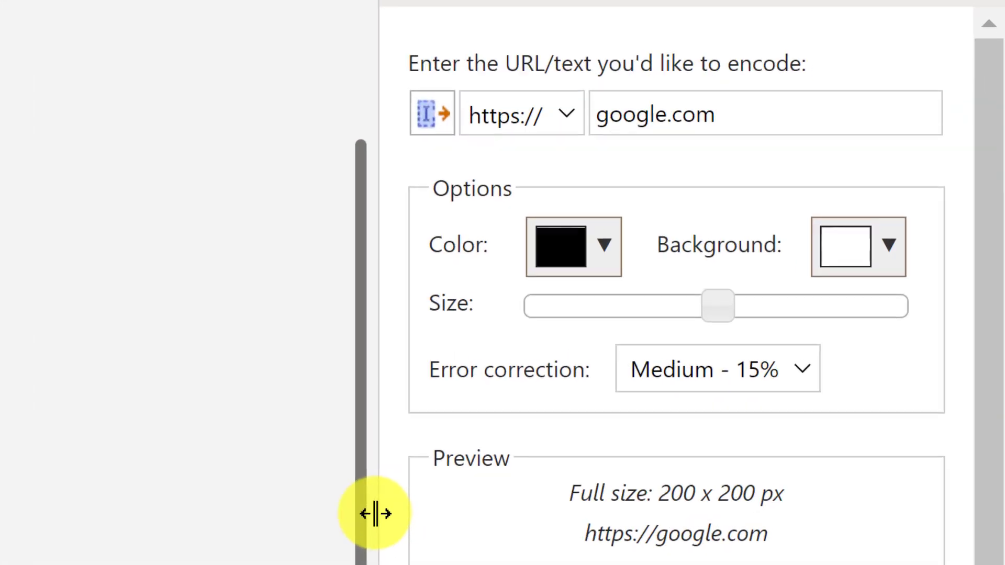
left_click(826, 205)
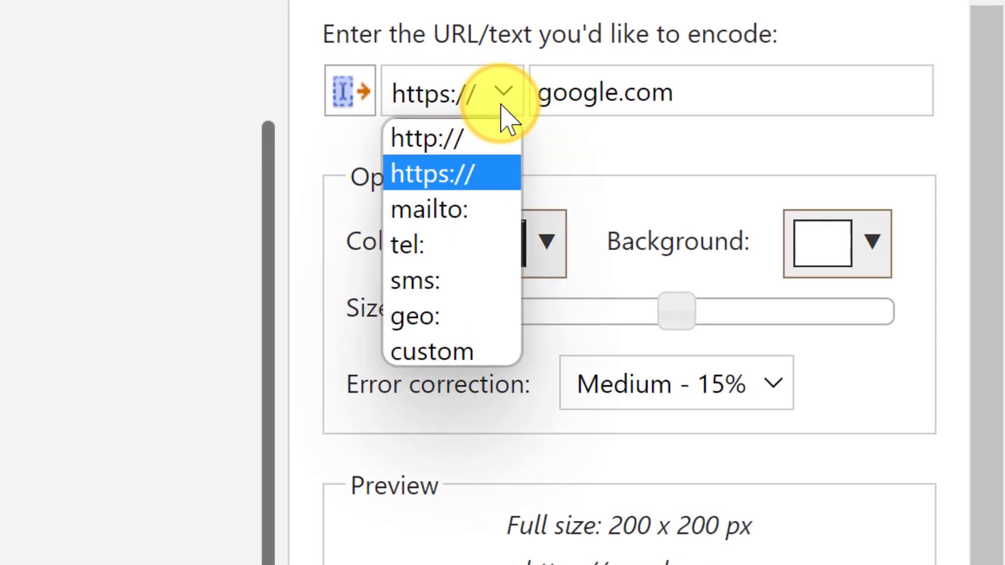
left_click(454, 217)
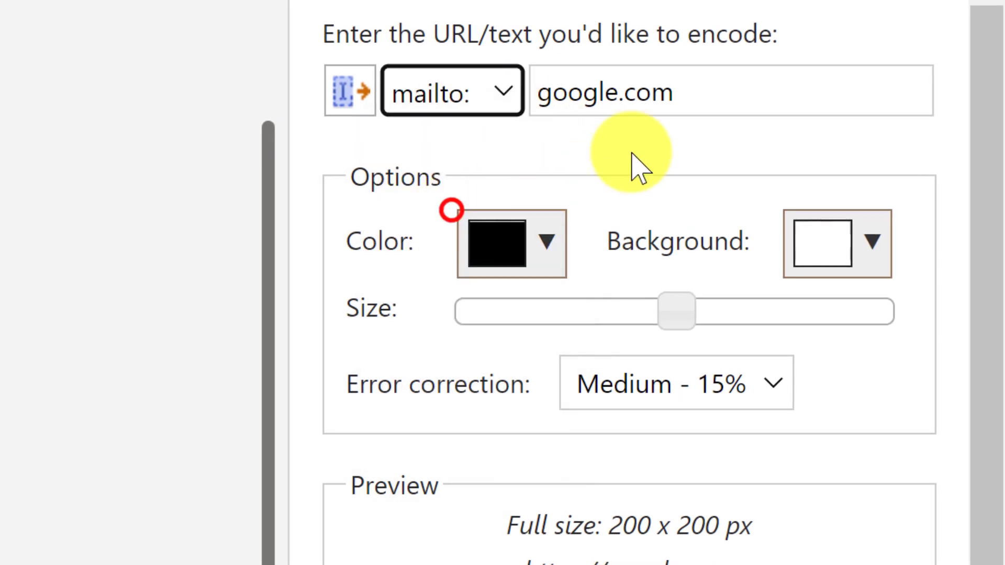
double_click(689, 96)
left_click(689, 96)
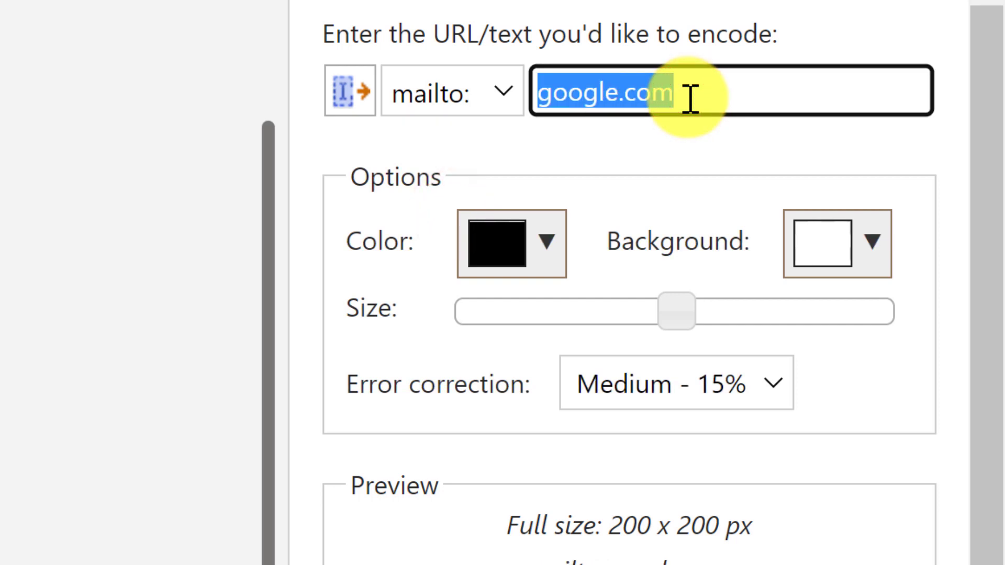
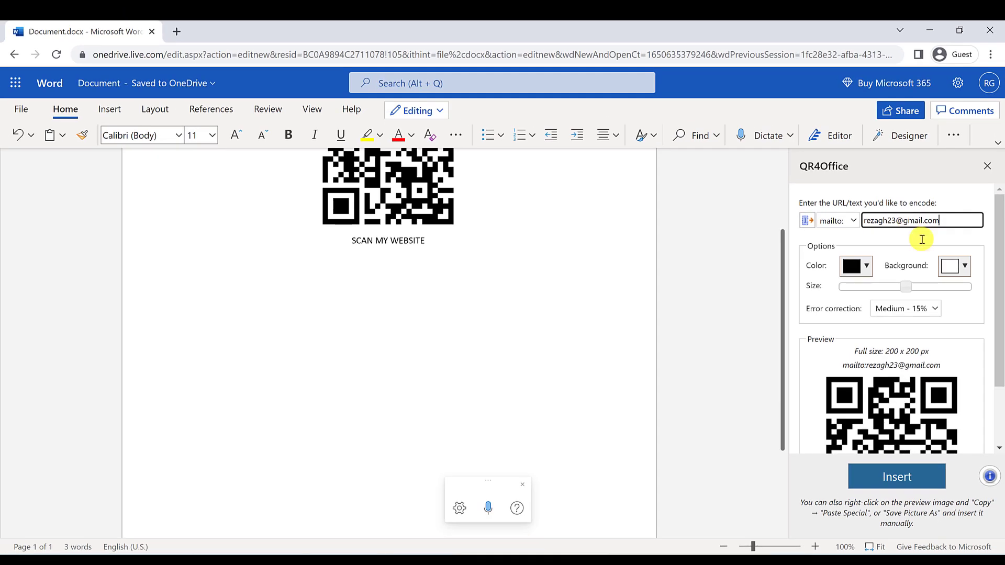
left_click_drag(997, 276, 1000, 351)
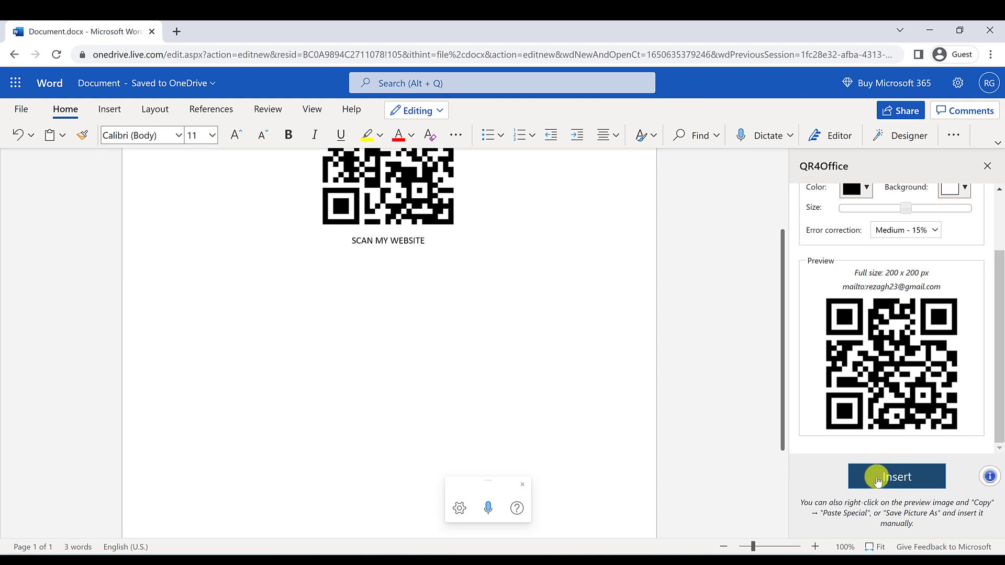
Insert the e-mail QR code below the SCAN MY WEBSITE caption
left_click(900, 487)
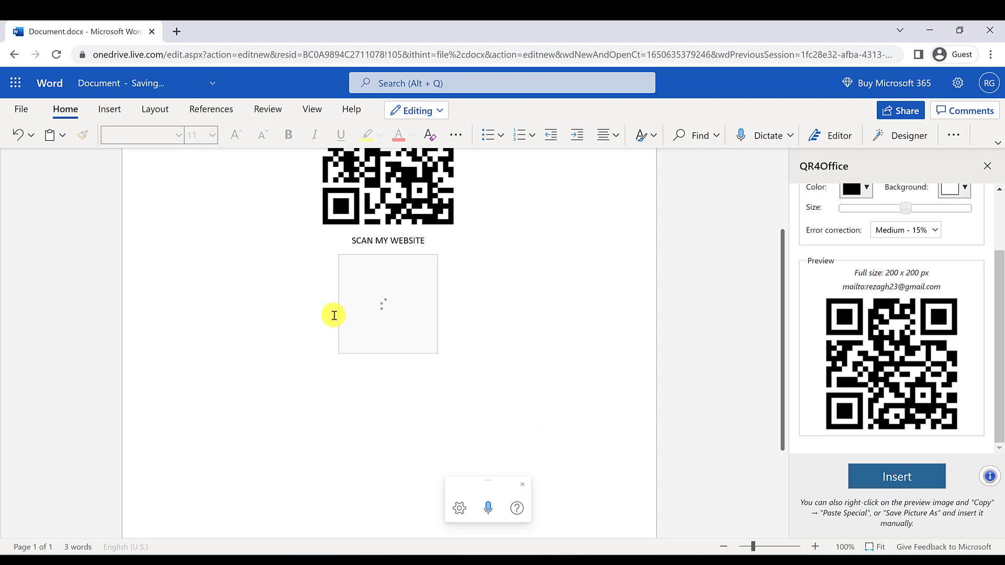
left_click(367, 321)
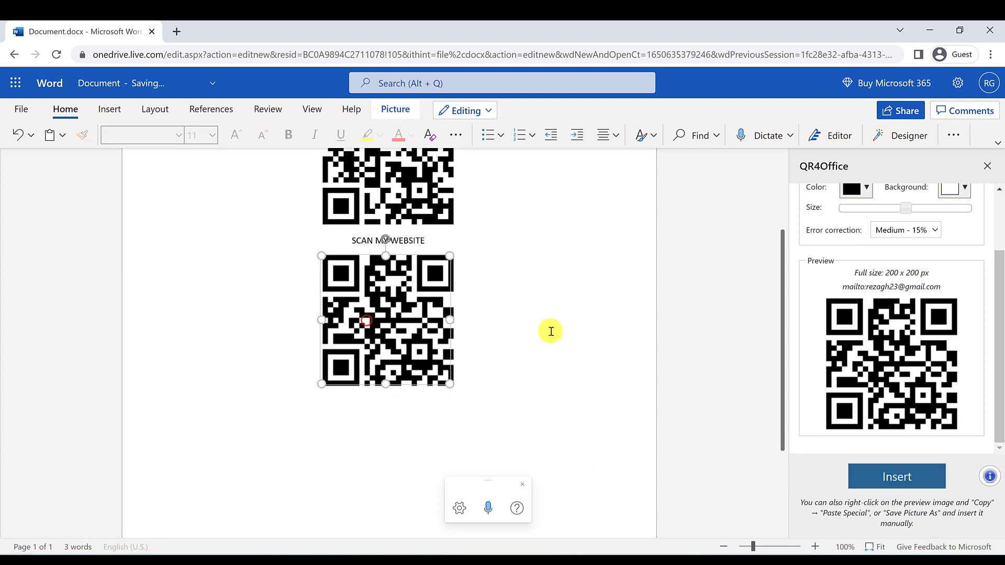
left_click(556, 328)
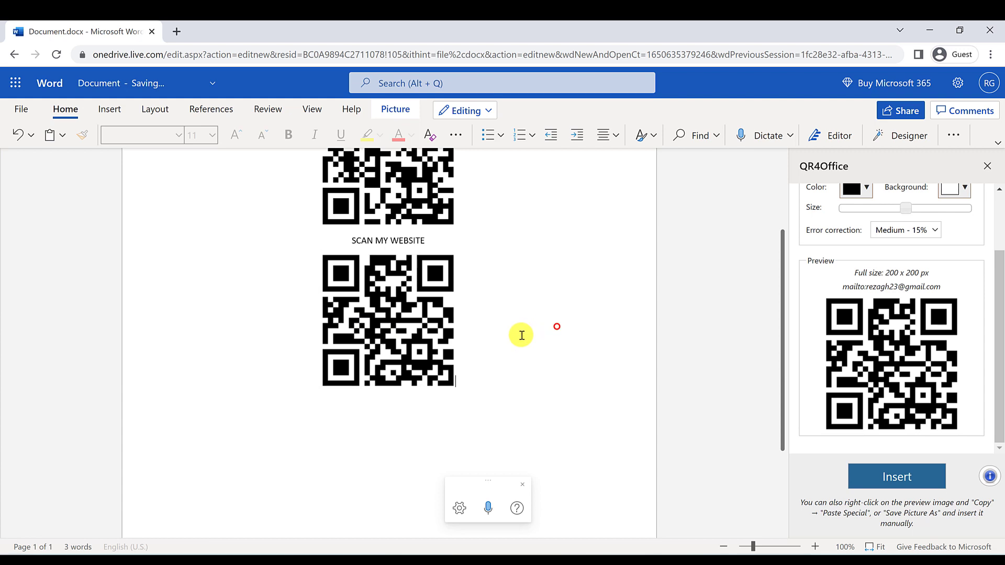
left_click(397, 331)
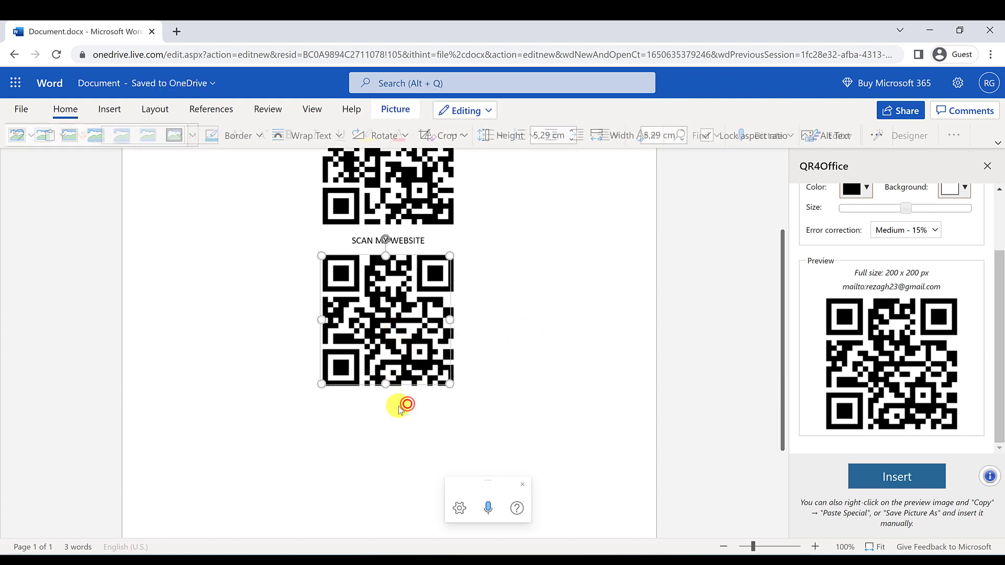
Caption the second QR code 'SCAN MY GMAIL'
left_click(384, 415)
left_click(465, 406)
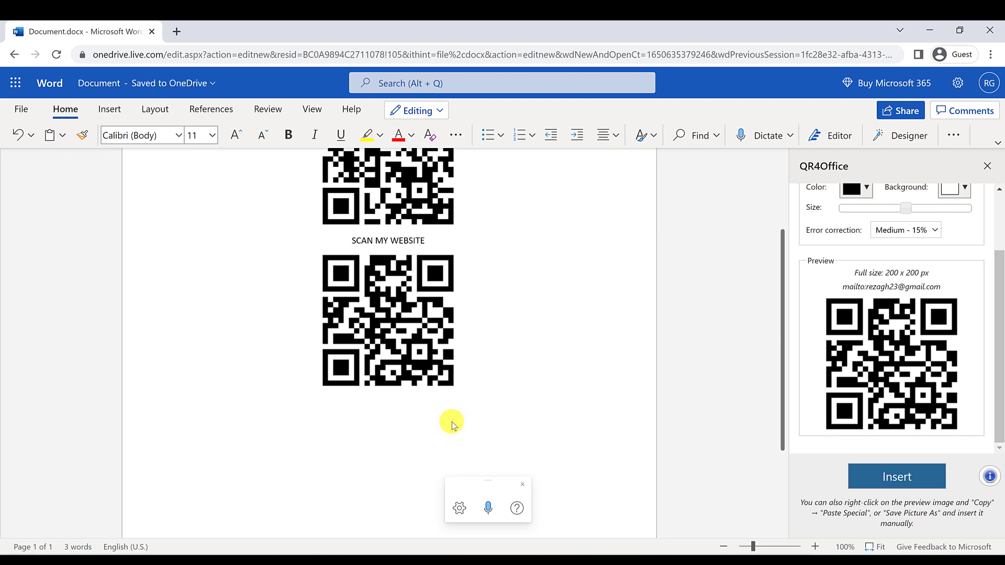
type("SCAN MY GMAIL")
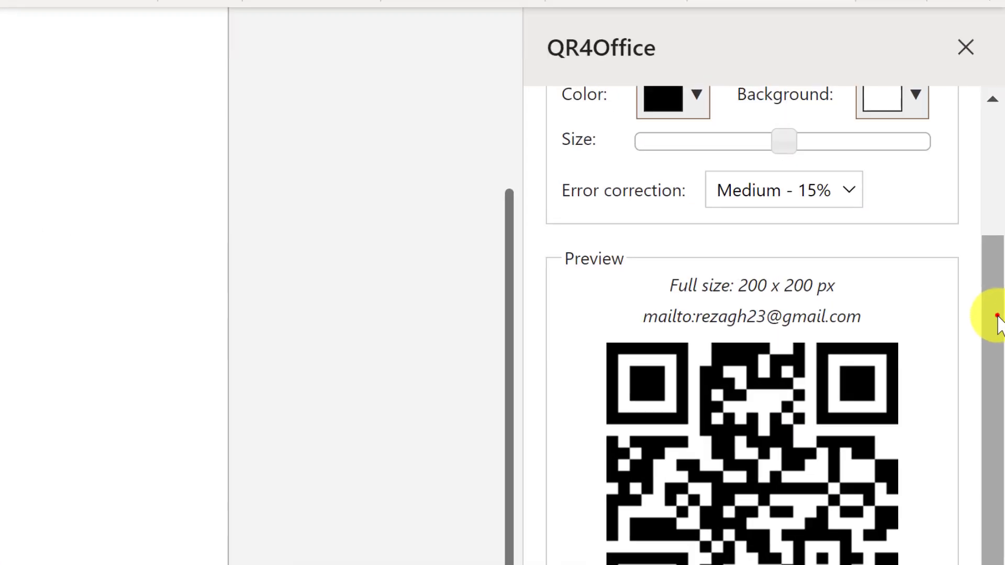
Change the QR4Office prefix to tel: and replace the e-mail address with the phone number
left_click_drag(997, 317, 993, 95)
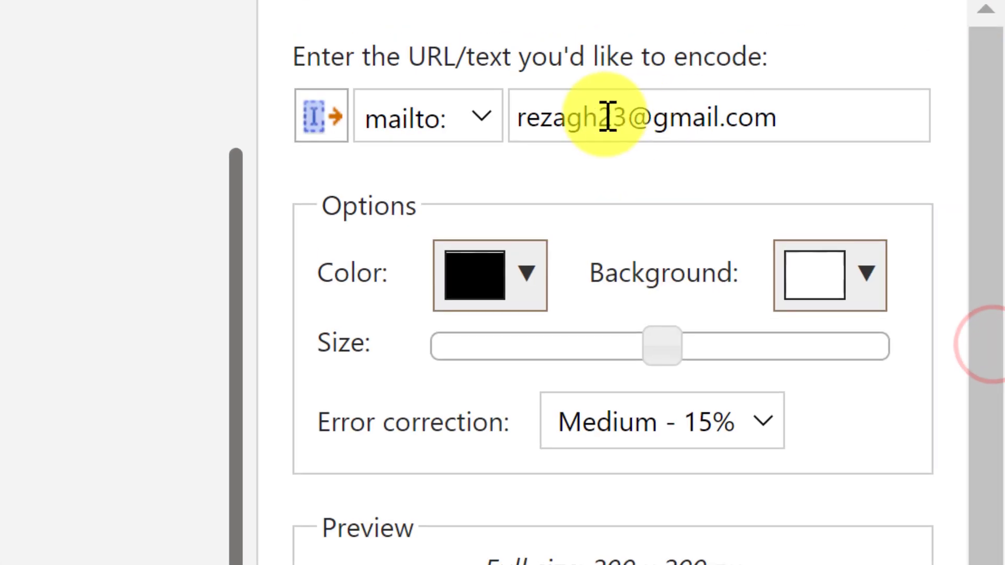
left_click(643, 169)
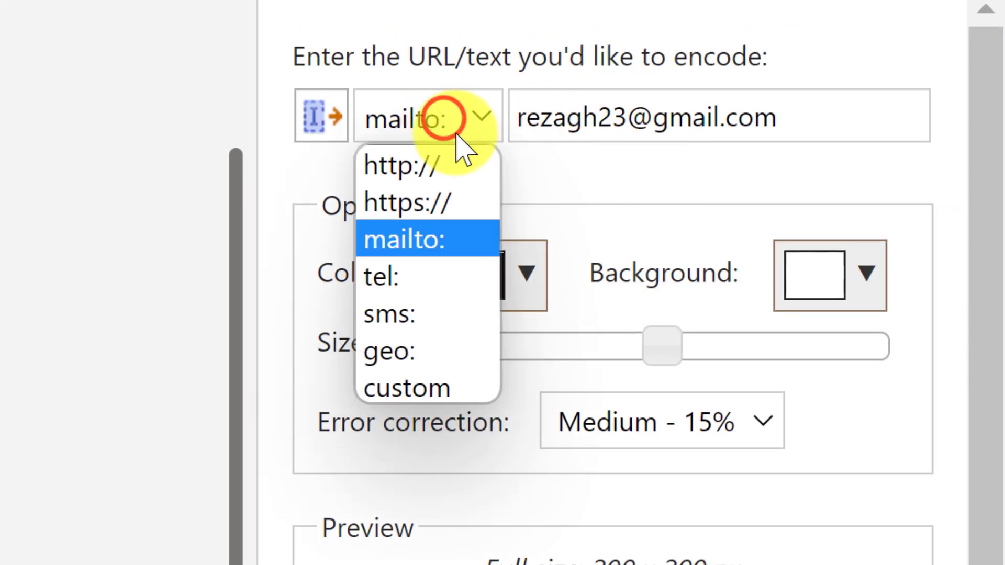
left_click(422, 275)
triple_click(712, 100)
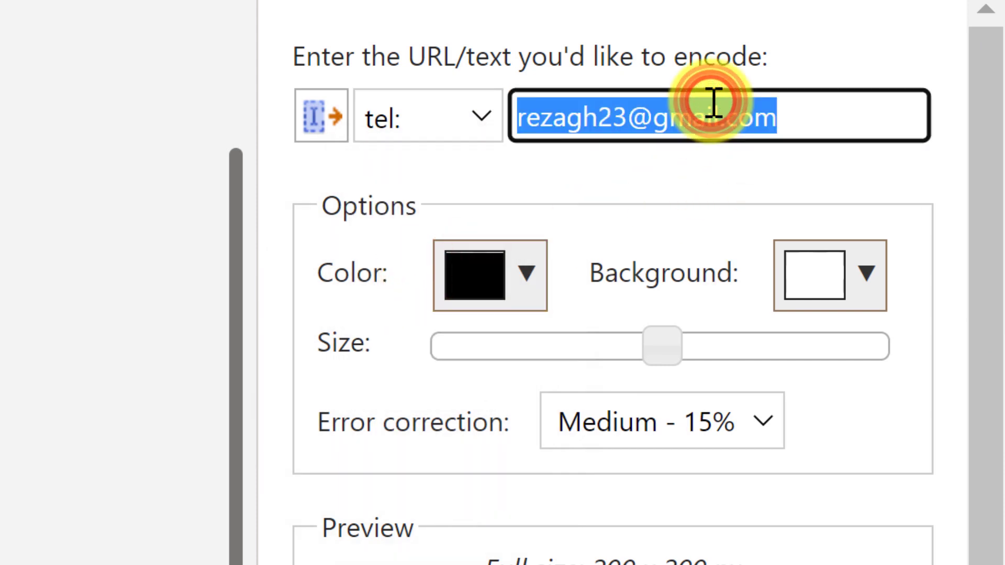
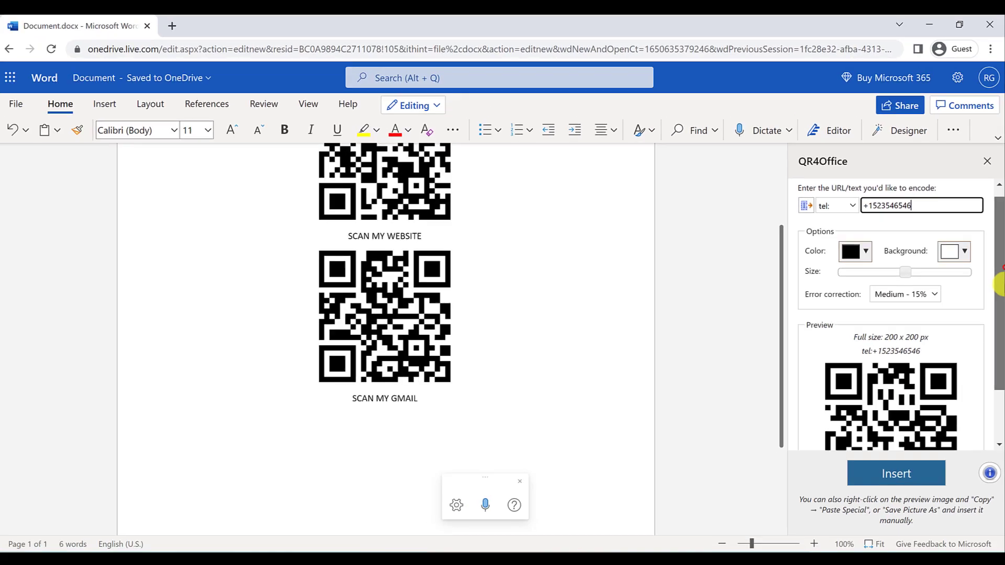
Insert the phone-number QR code, then undo it after it lands in the wrong place
left_click_drag(1000, 285, 1000, 335)
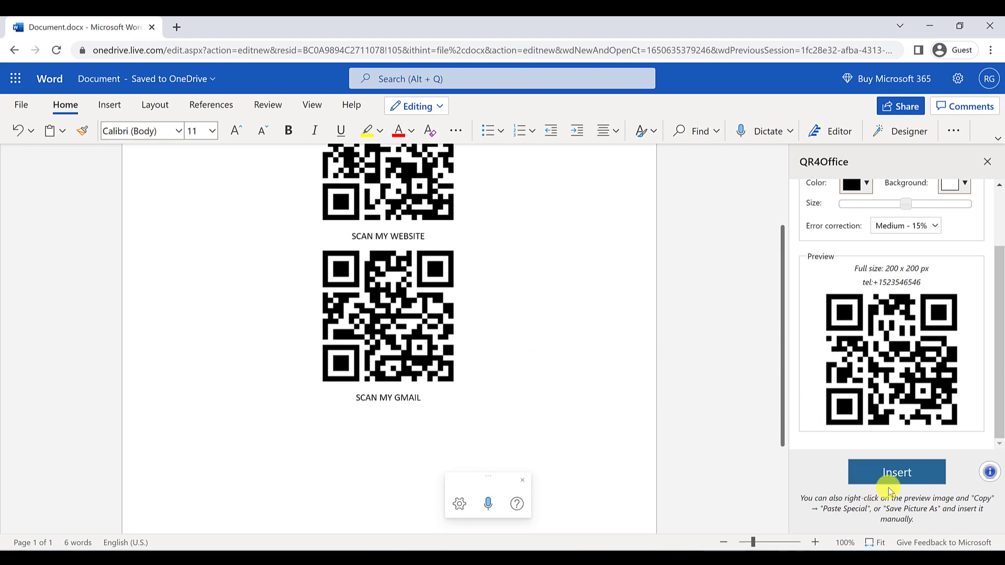
left_click(894, 476)
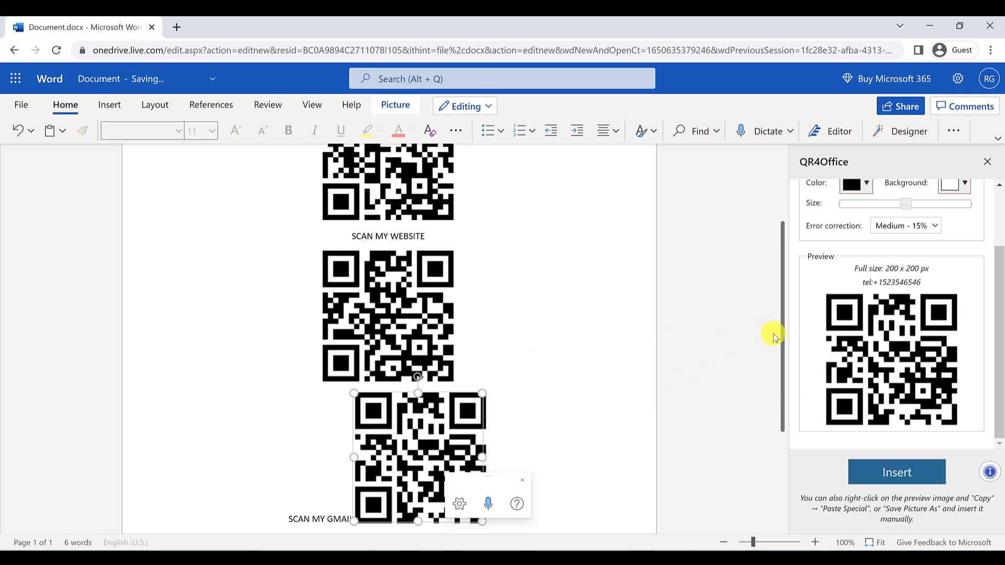
left_click_drag(780, 337, 785, 398)
left_click_drag(461, 348, 330, 330)
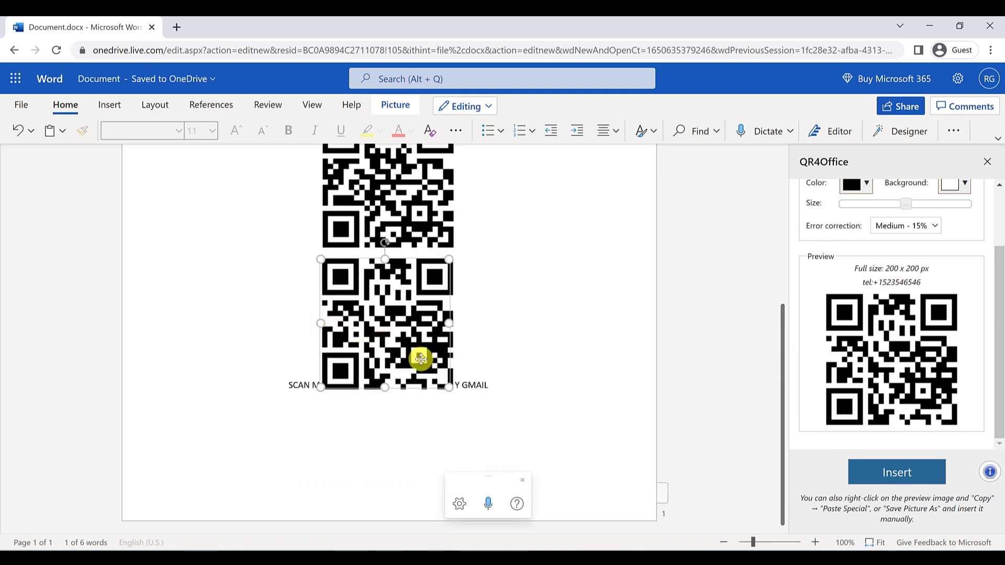
left_click(348, 339)
key("ctrl+z")
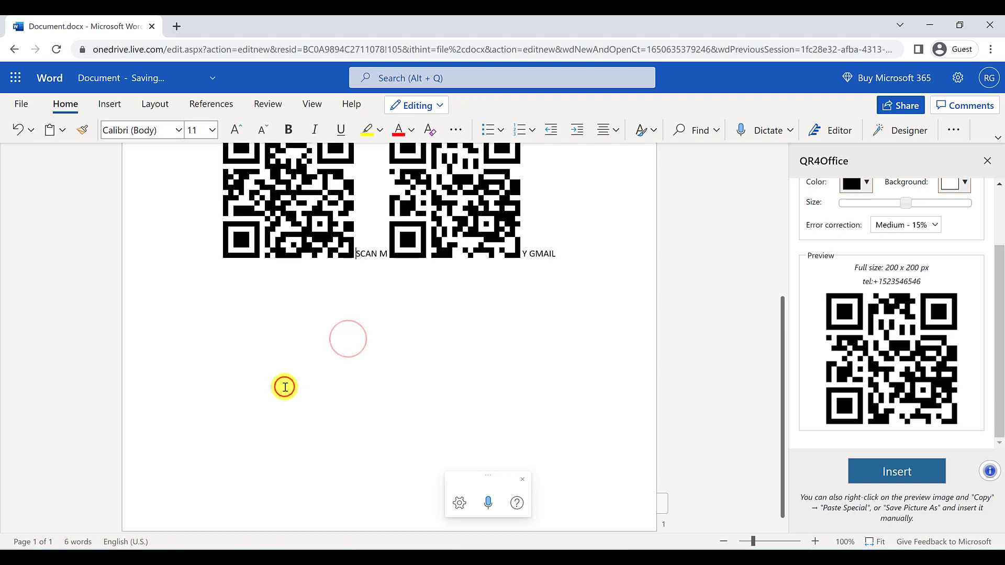
Reinsert the phone QR code below SCAN MY GMAIL and caption it 'SCAN MY PHONE NUMBER'
scroll(528, 325, "up", 3)
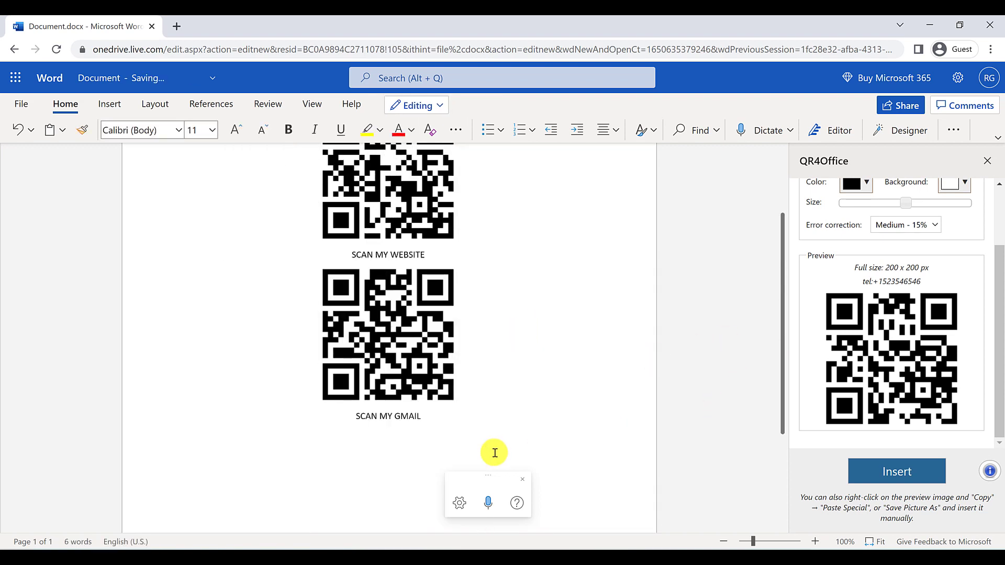
left_click(897, 471)
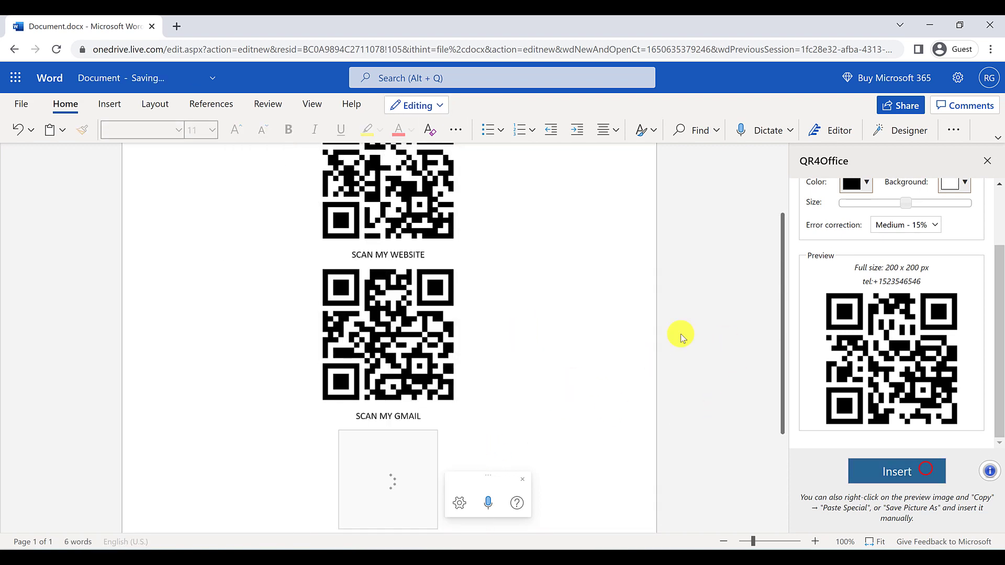
left_click(425, 390)
left_click(487, 413)
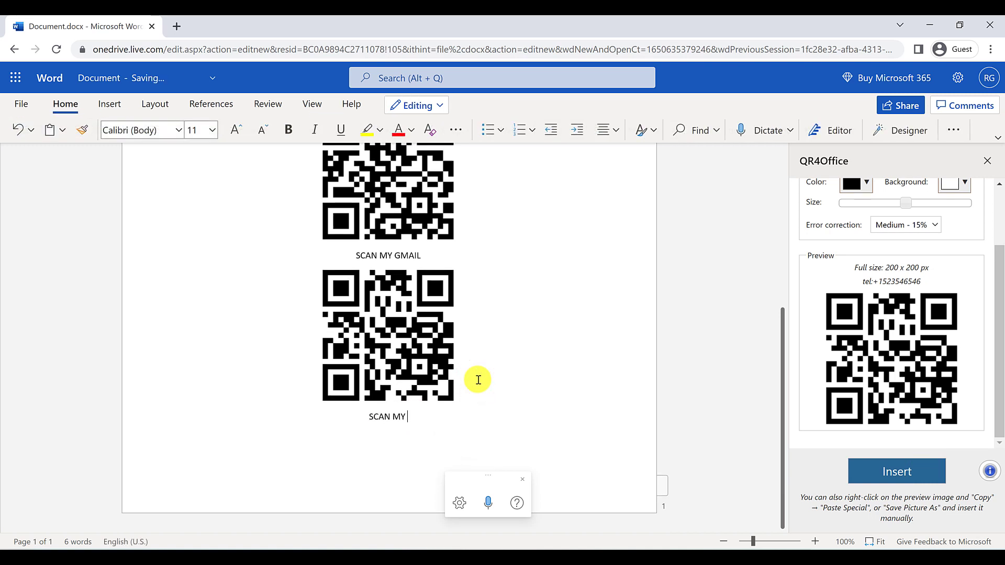
type("SCAN MY PHONE NUMBER")
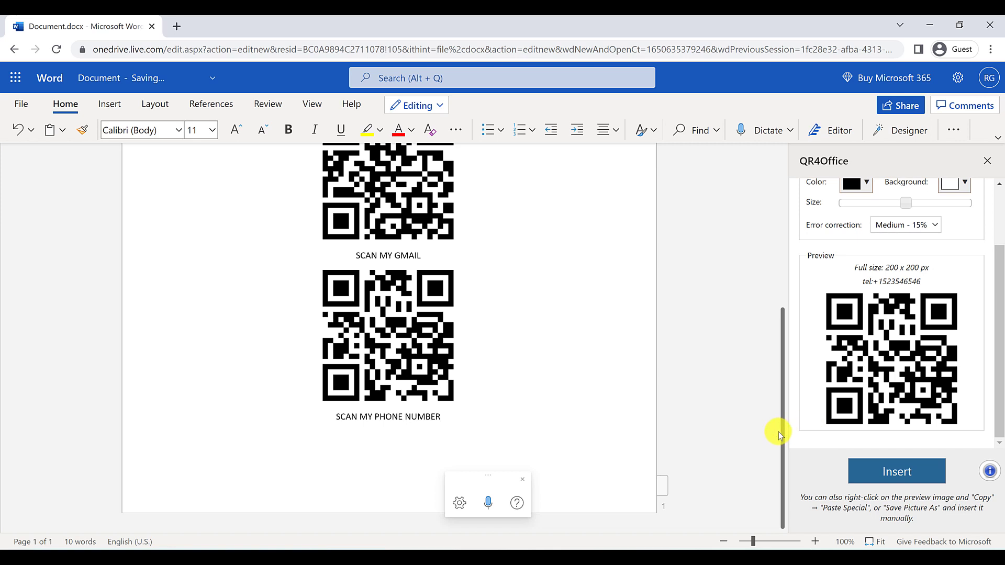
left_click_drag(779, 431, 784, 289)
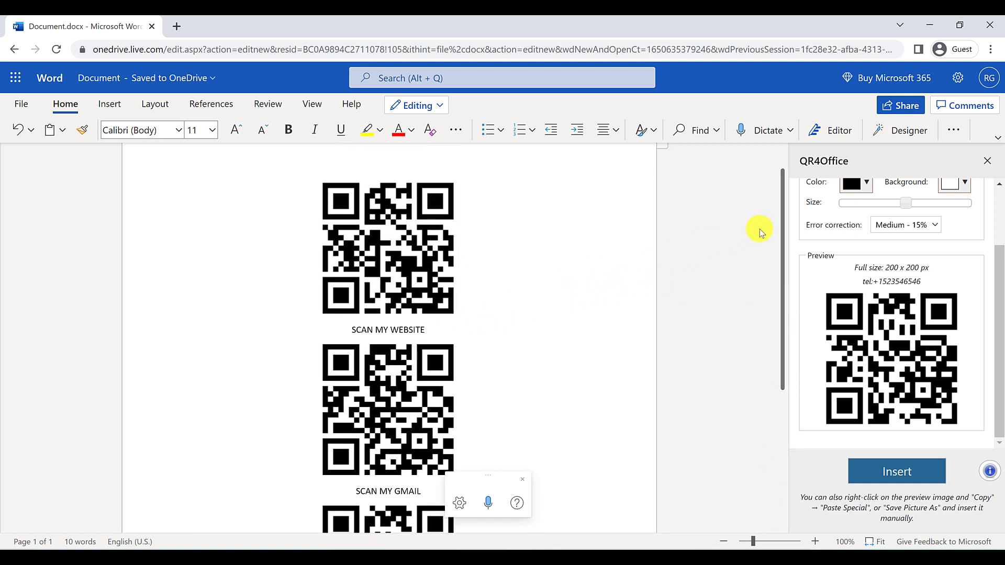
left_click(403, 256)
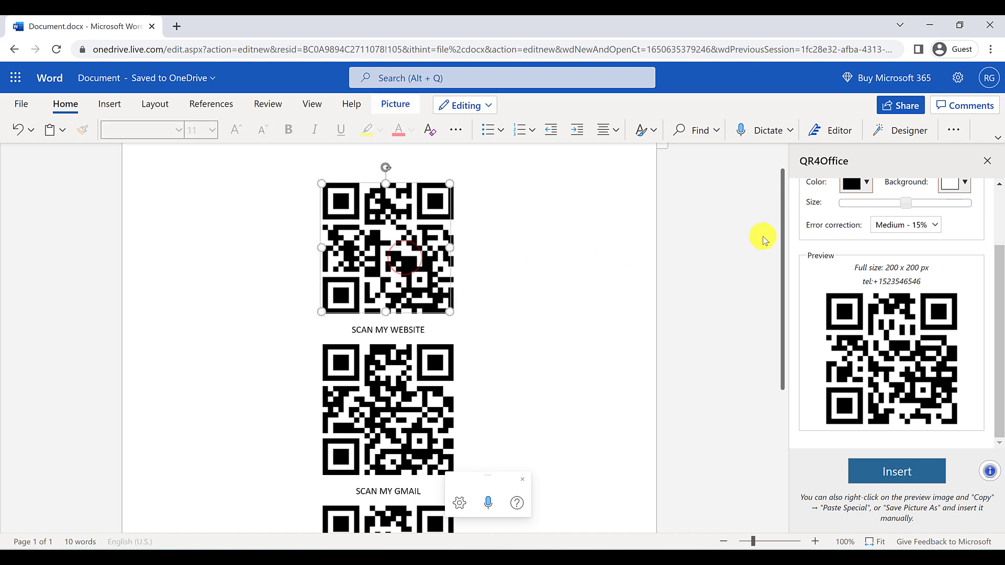
left_click(534, 266)
left_click_drag(1000, 282, 1000, 234)
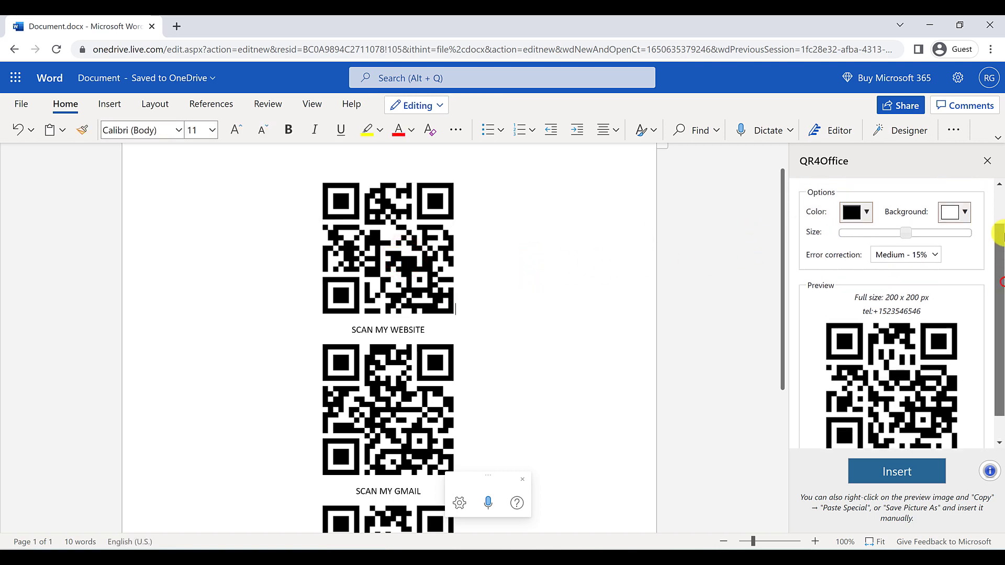
scroll(1000, 234, "up", 2)
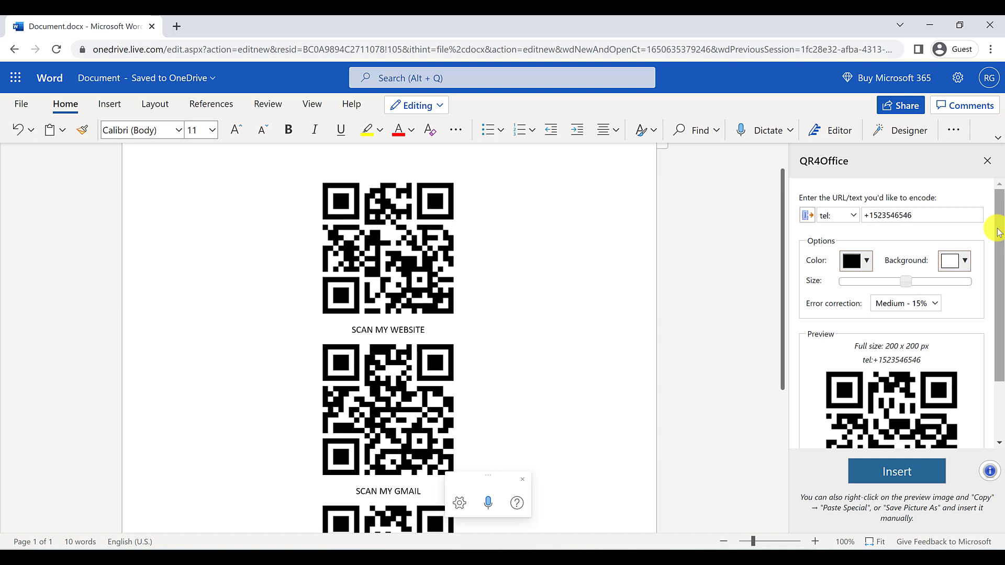
left_click_drag(993, 202, 995, 231)
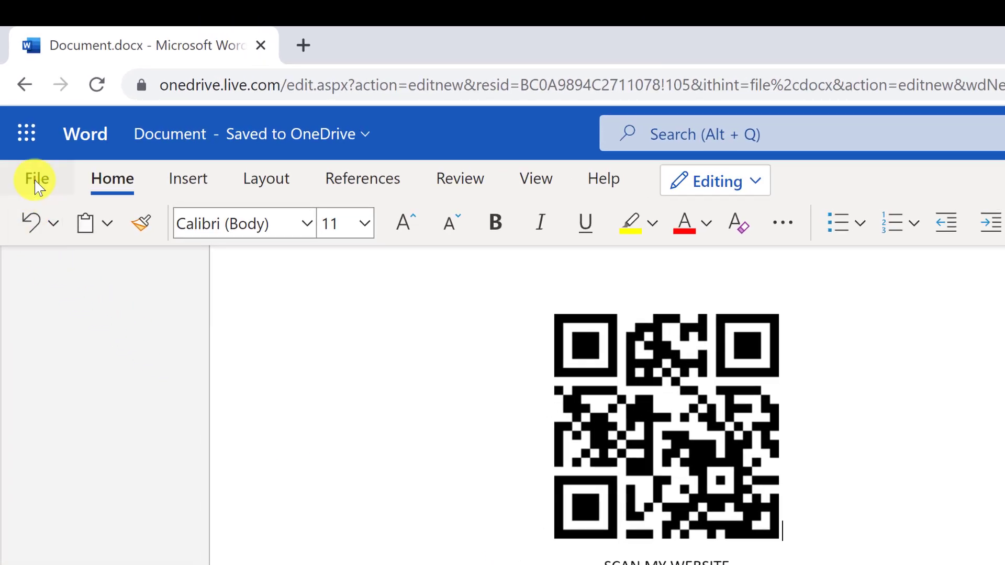
Export the document via File > Save as > Download as PDF and download Document.pdf
left_click(37, 183)
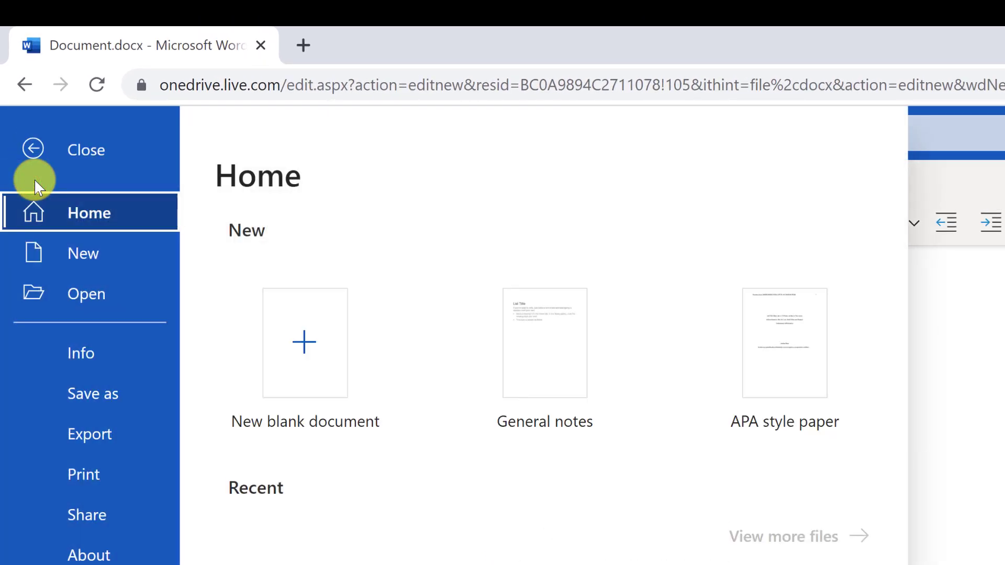
left_click(105, 395)
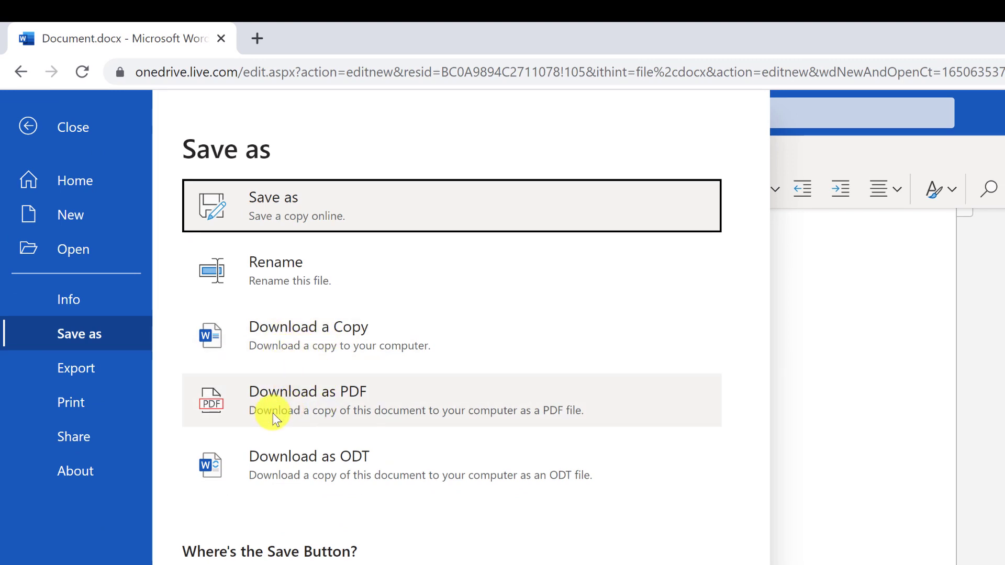
left_click(301, 400)
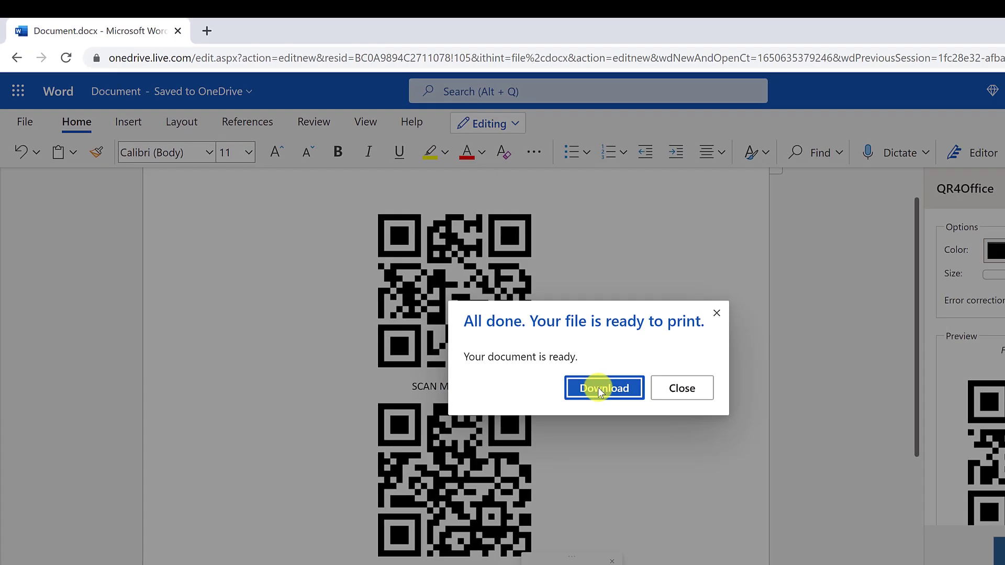
left_click(750, 480)
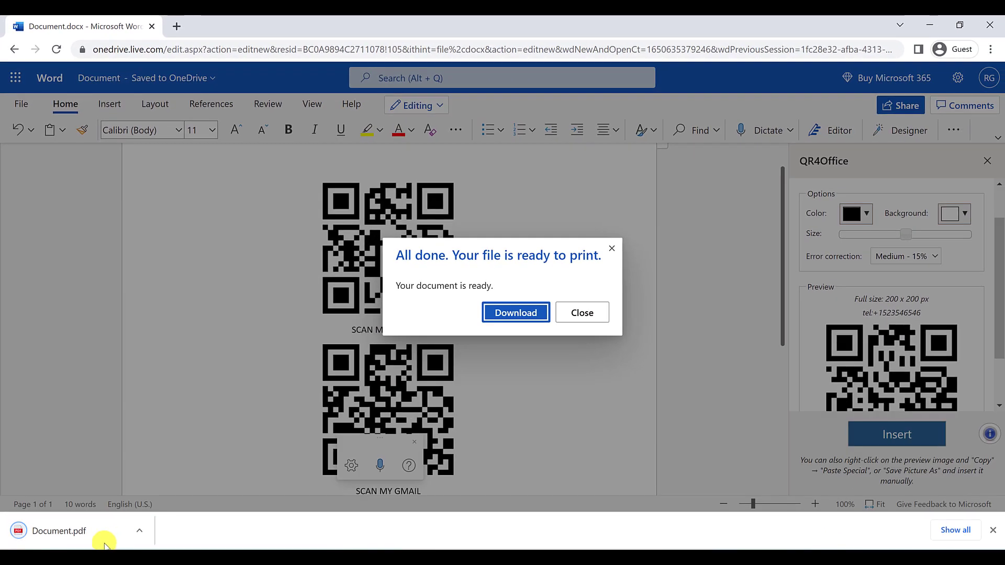
Open Document.pdf from the downloads and scroll through the three captioned QR codes
left_click(61, 541)
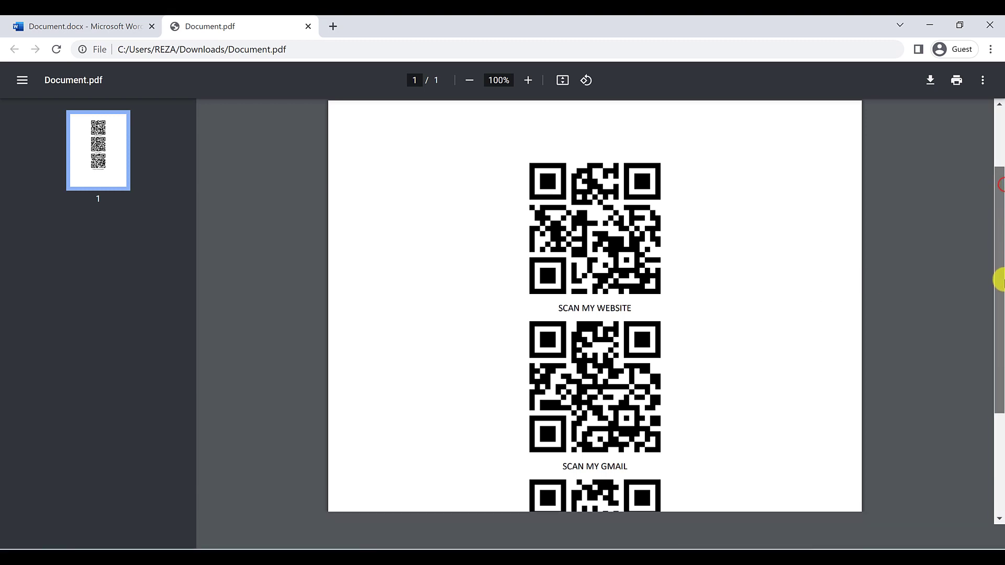
left_click_drag(1000, 325, 948, 221)
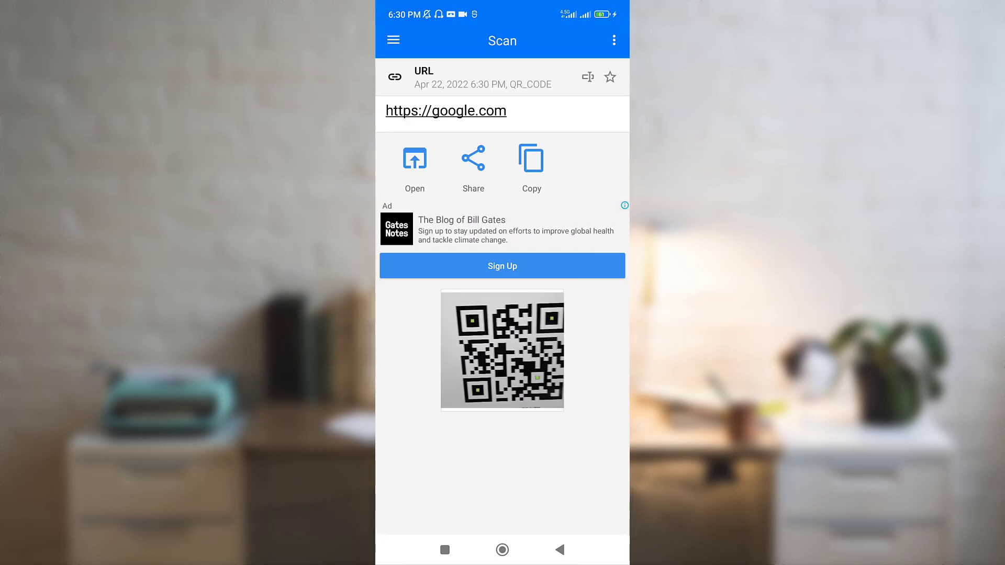
Scan the website and Gmail codes with the phone app, returning to the camera after each result
left_click(560, 550)
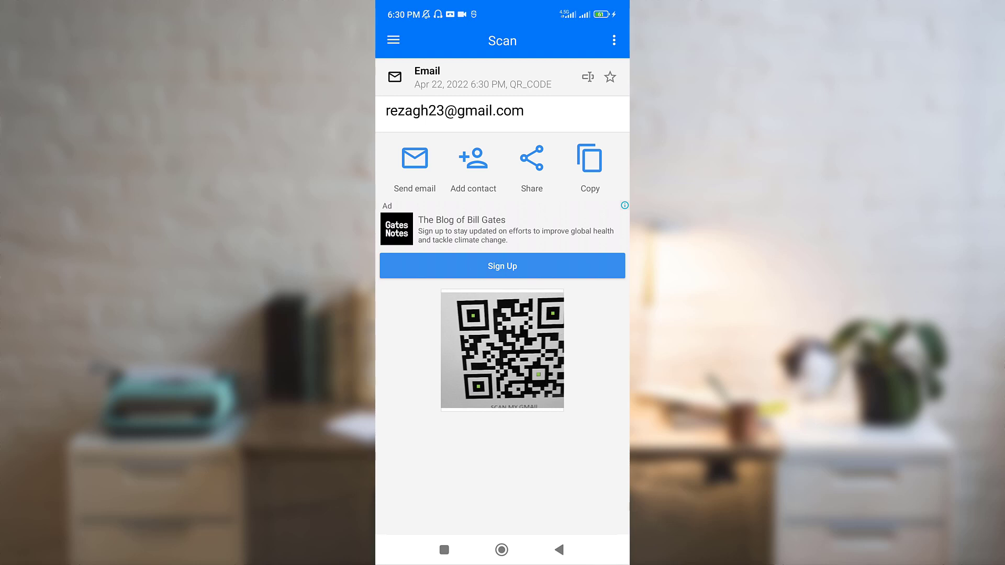
left_click(559, 550)
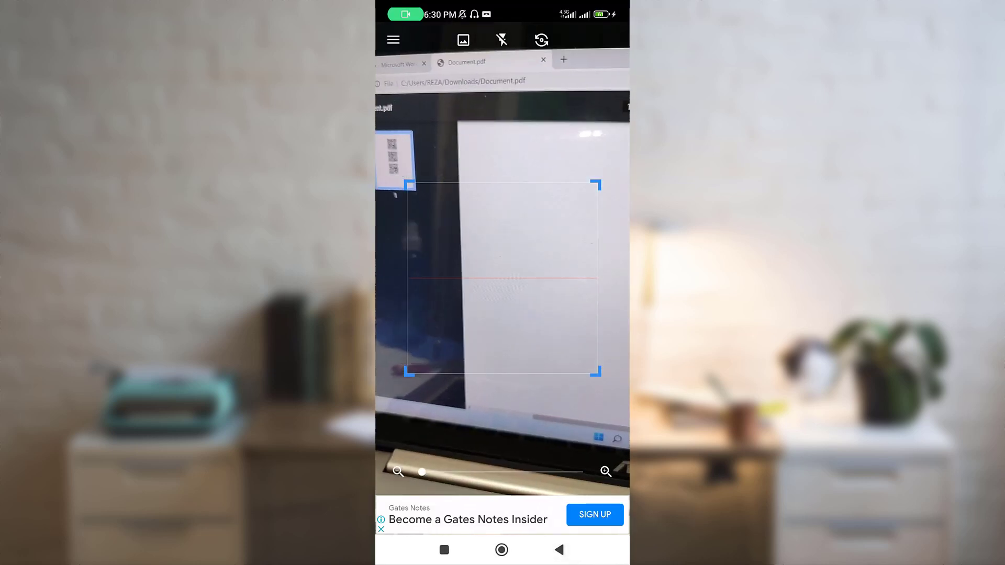